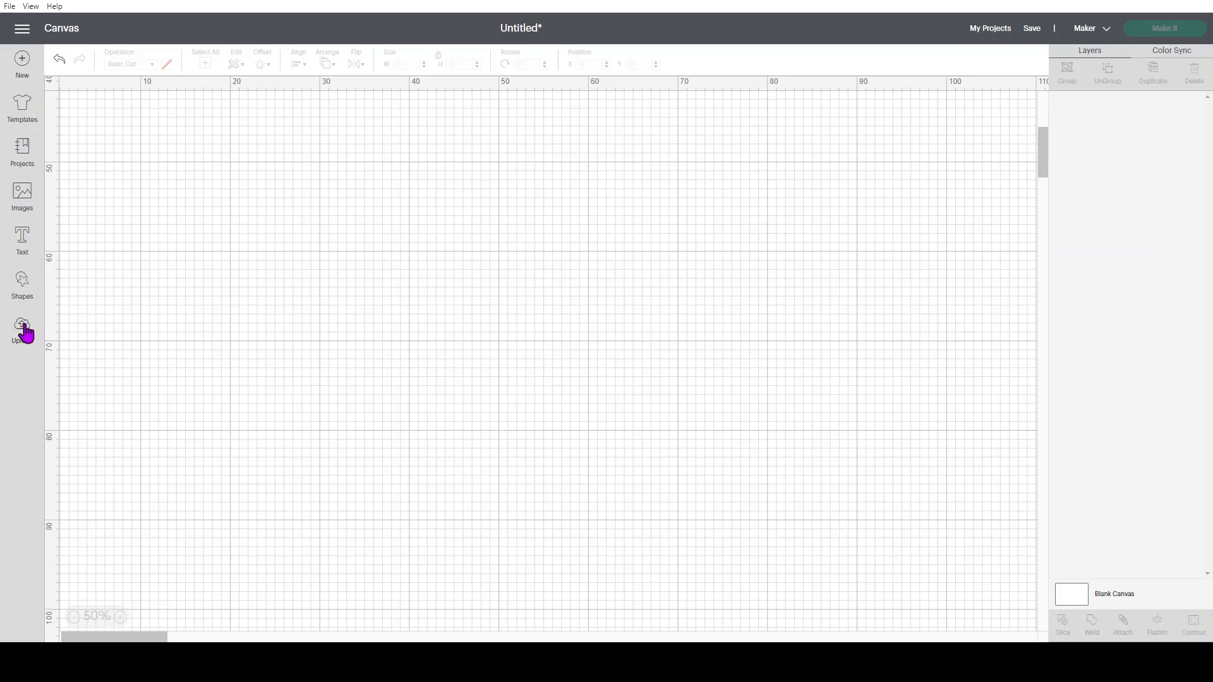
Add the most recently uploaded yellow and magenta octagonal box template to the canvas and deselect it
click(22, 329)
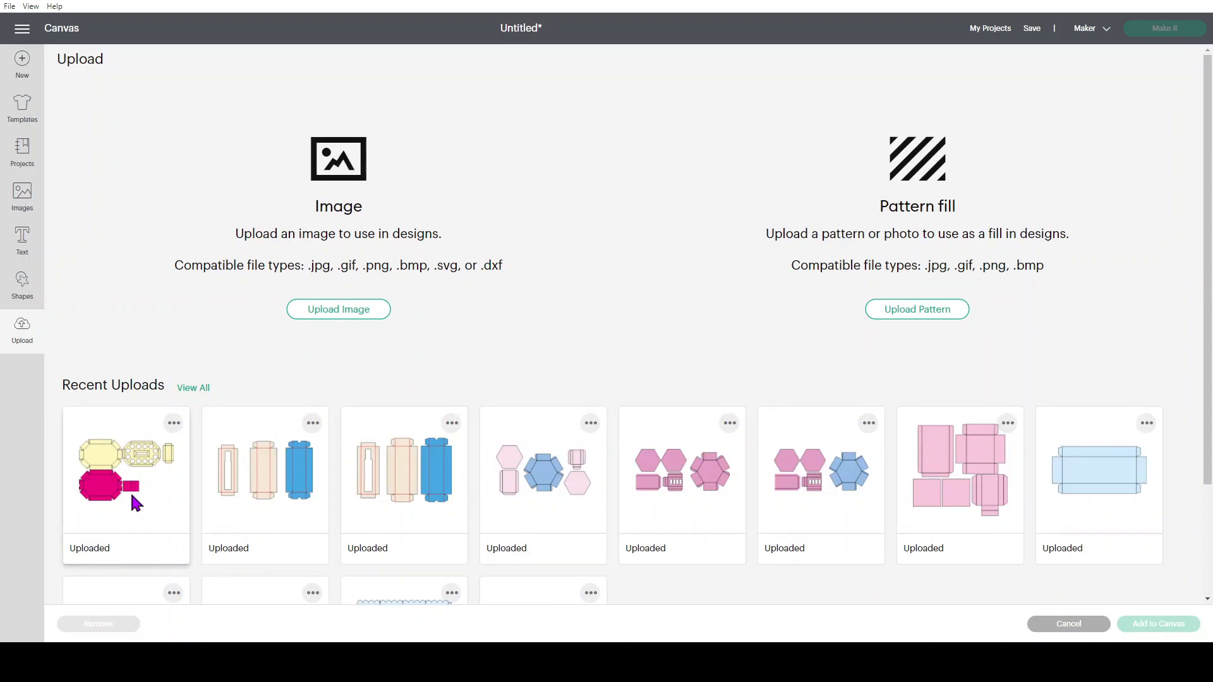
click(104, 460)
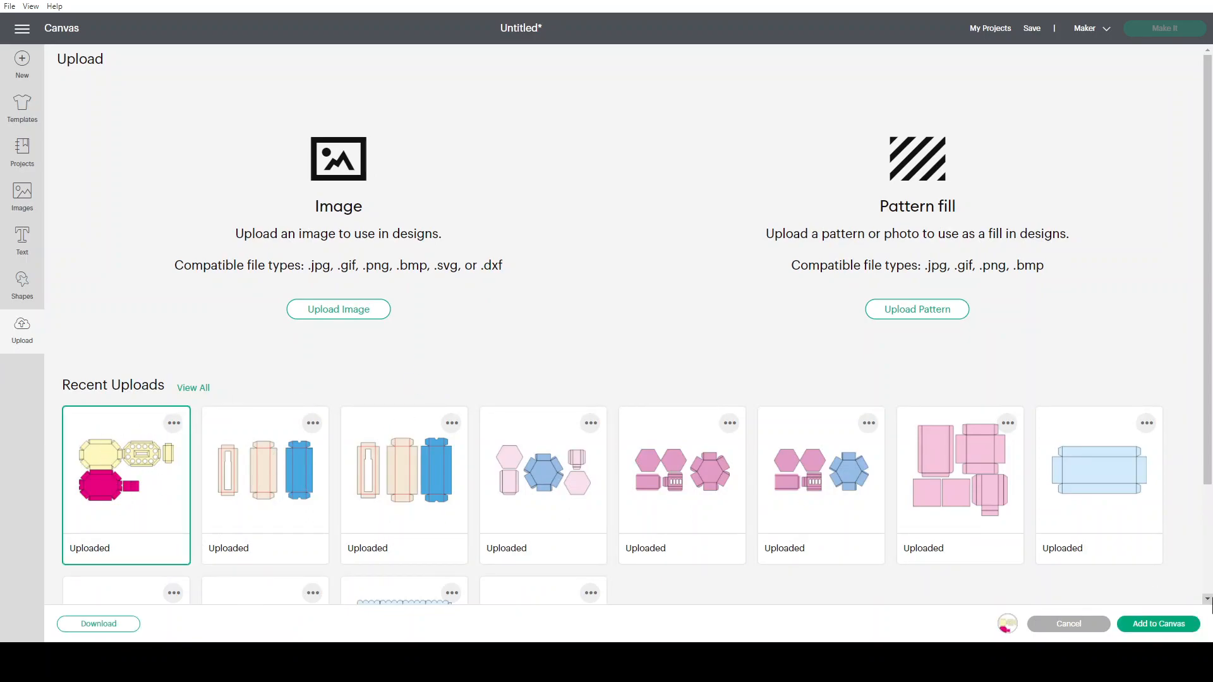
click(1159, 631)
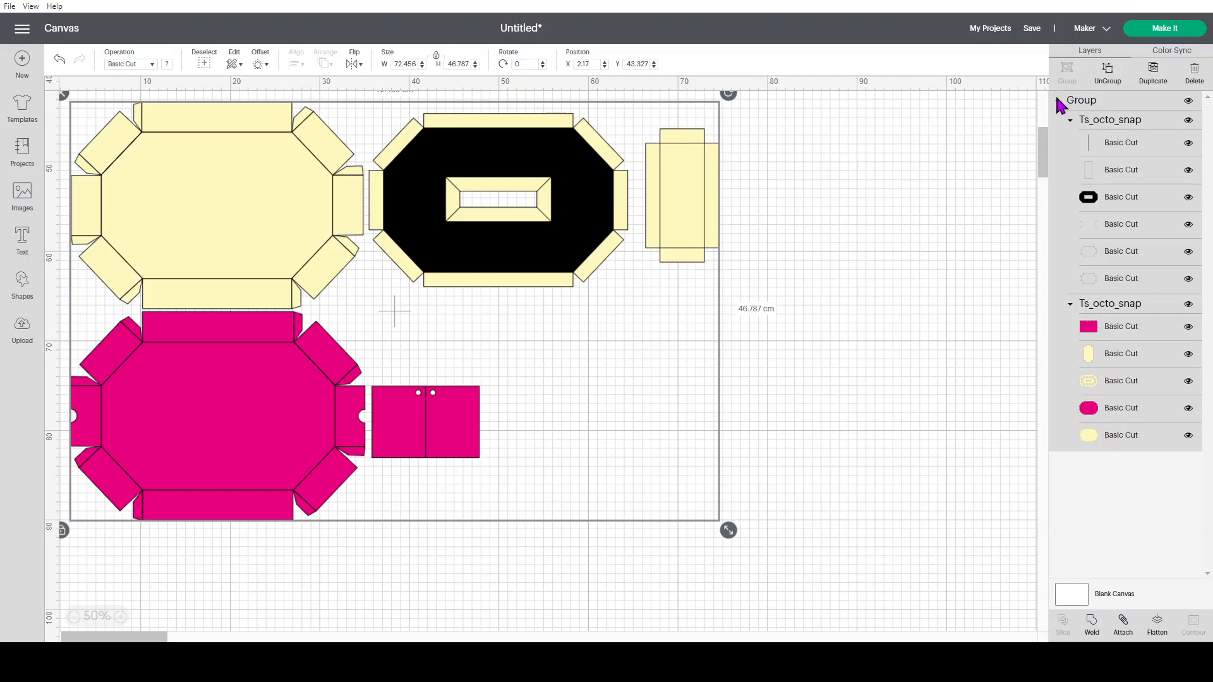
click(922, 158)
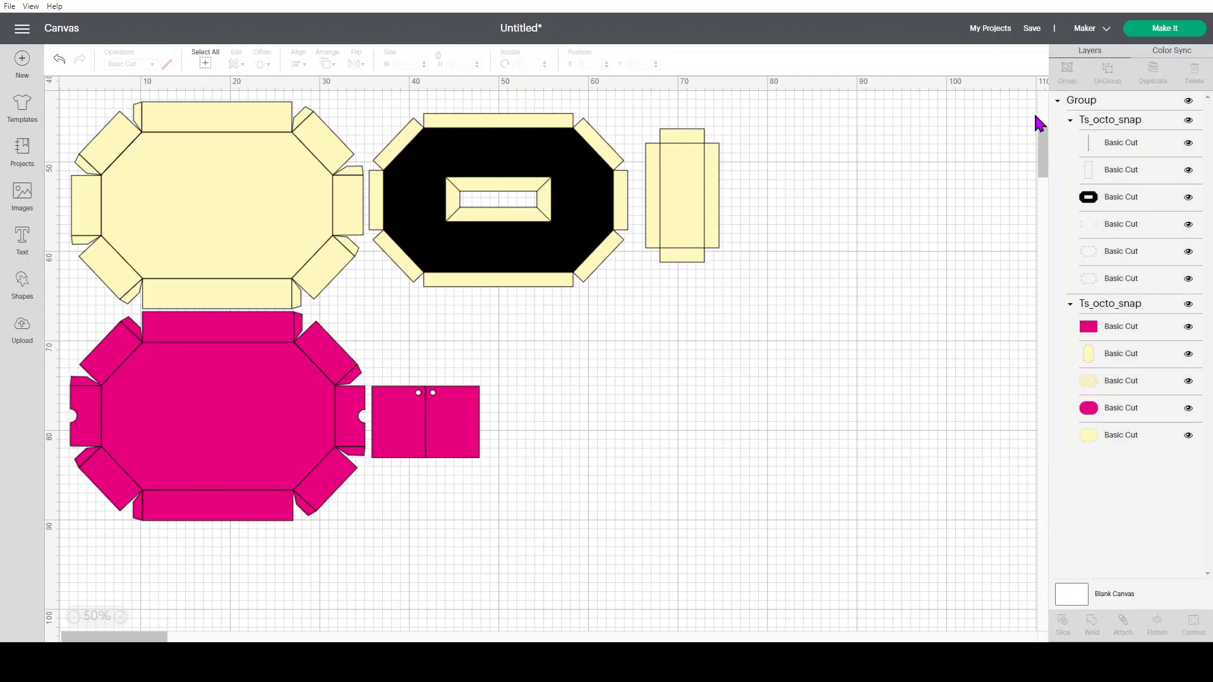
Examine which parts of the design belong to the overall group and to each of its two Ts_octo_snap subgroups
click(1081, 101)
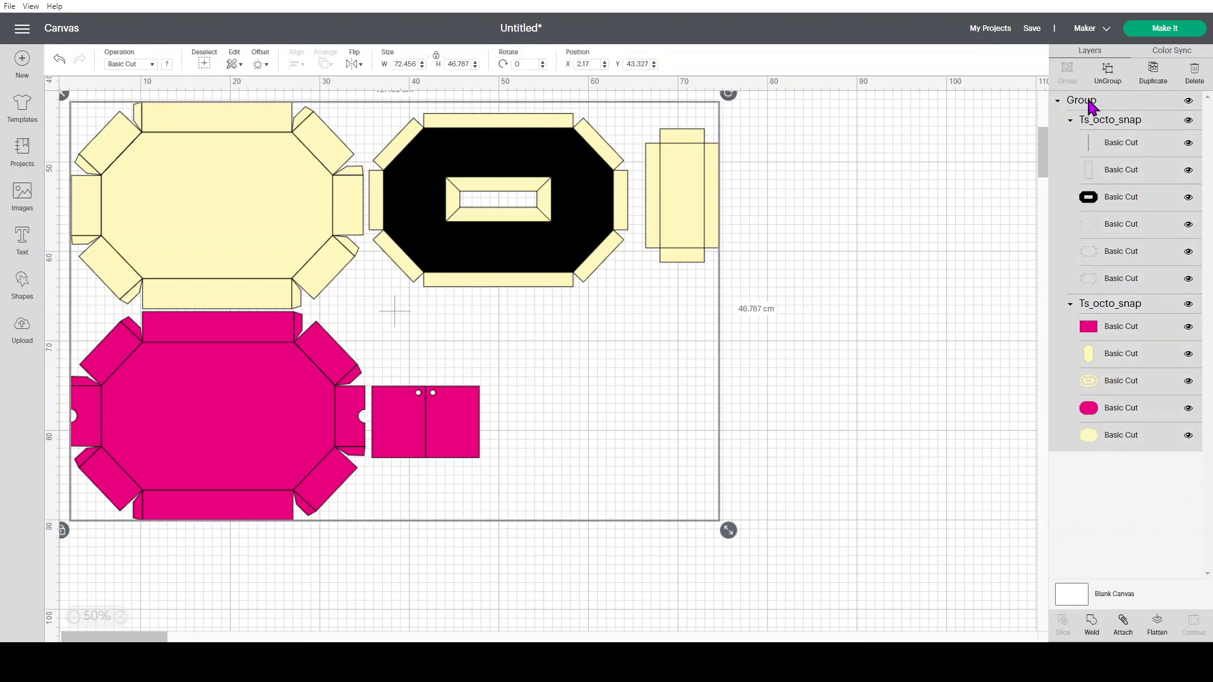
click(859, 201)
click(1111, 125)
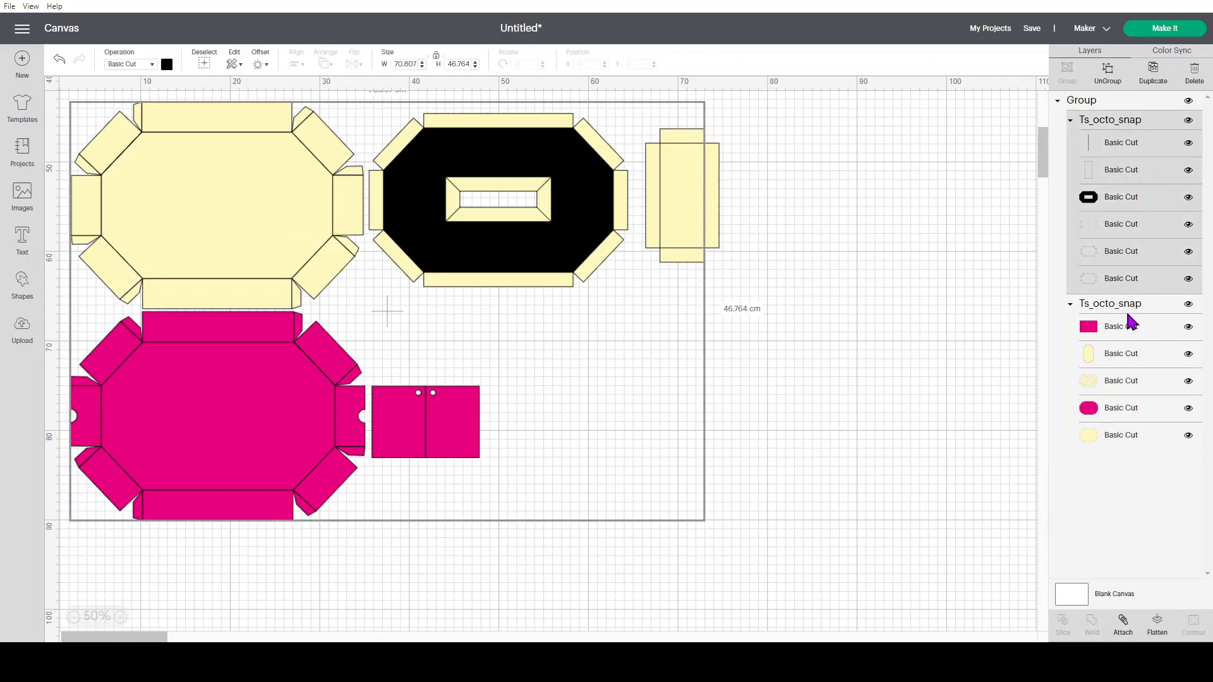
click(1100, 307)
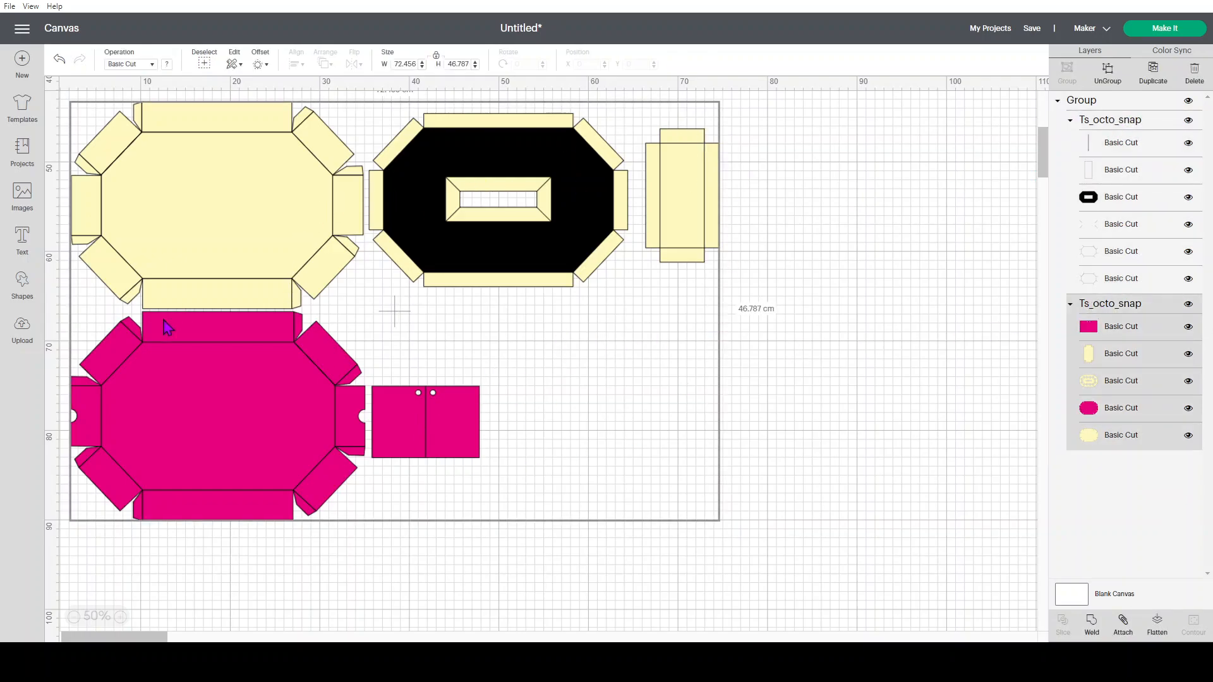
click(932, 244)
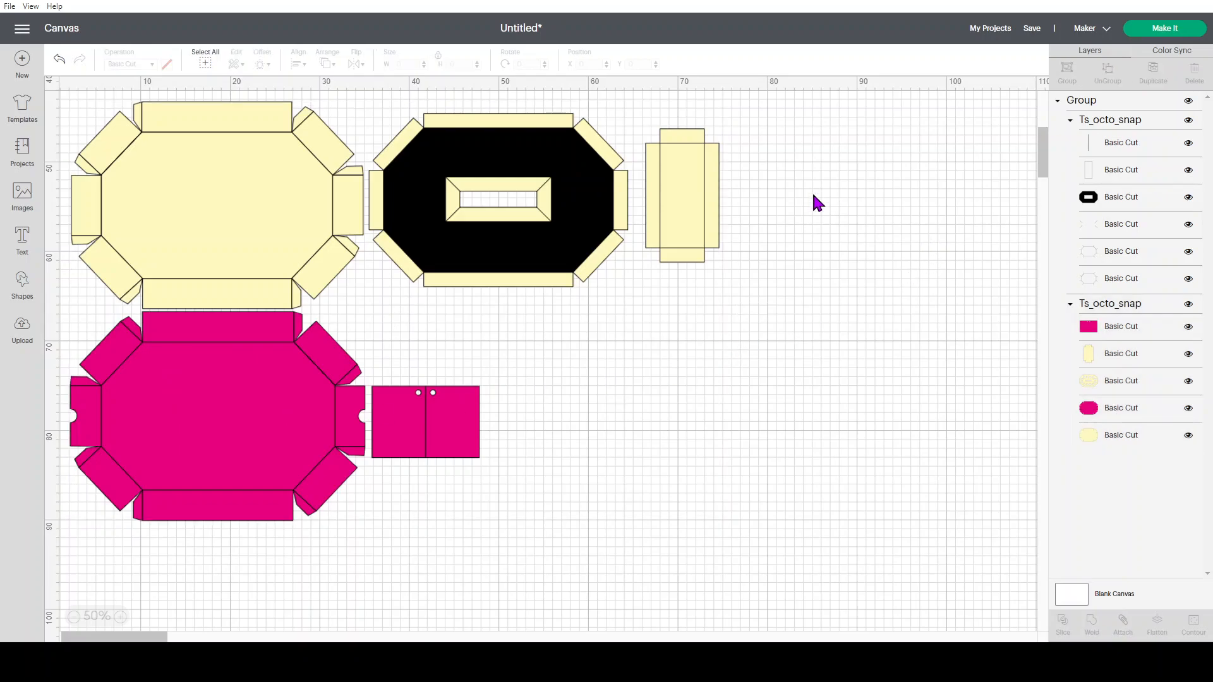
Change the operation of the upper Ts_octo_snap subgroup, containing the fold lines, to Score
click(1110, 127)
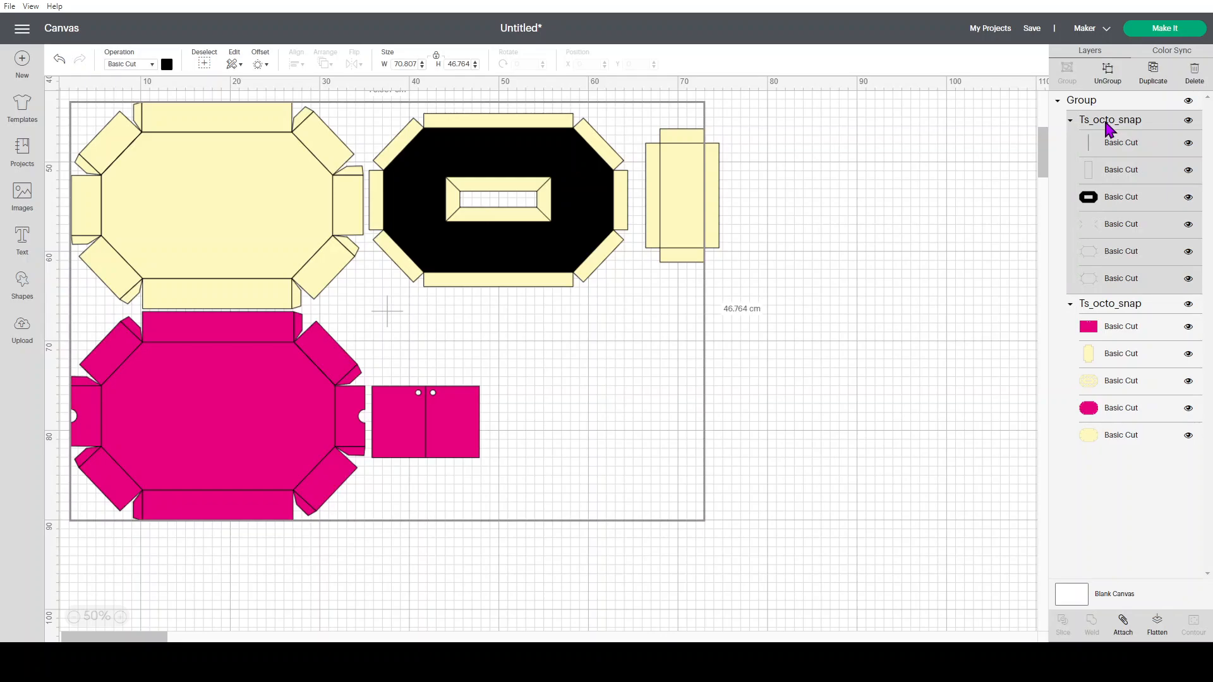
click(997, 142)
click(1119, 123)
click(123, 65)
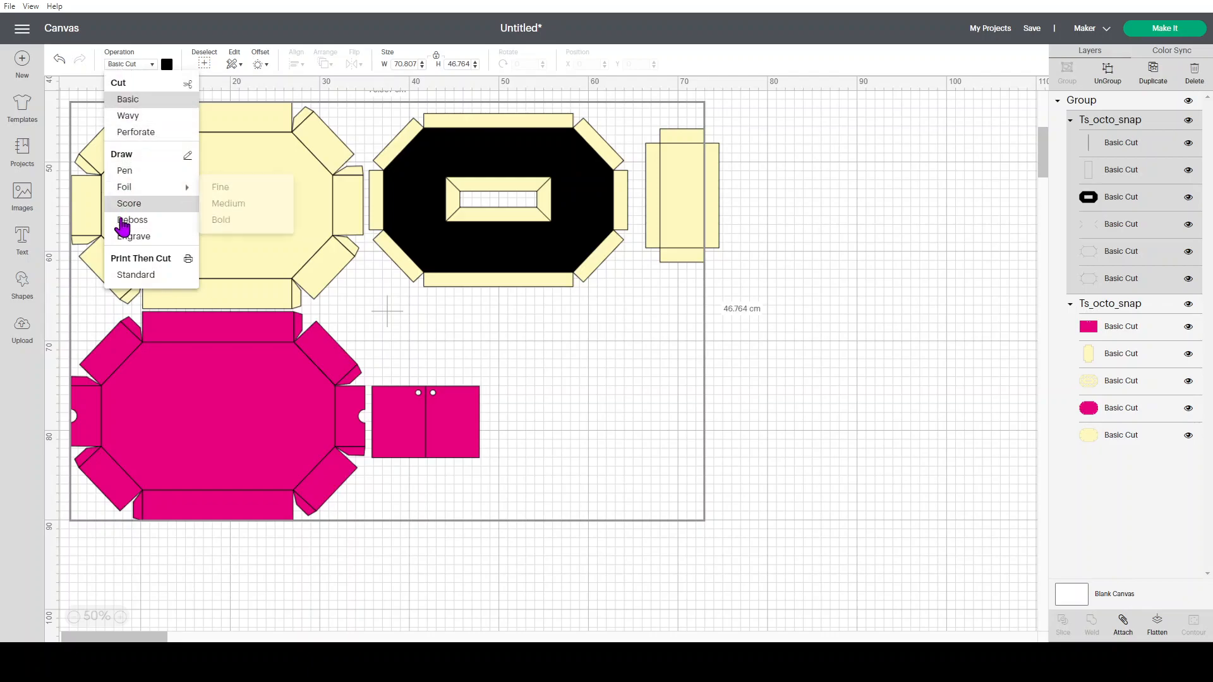
click(128, 204)
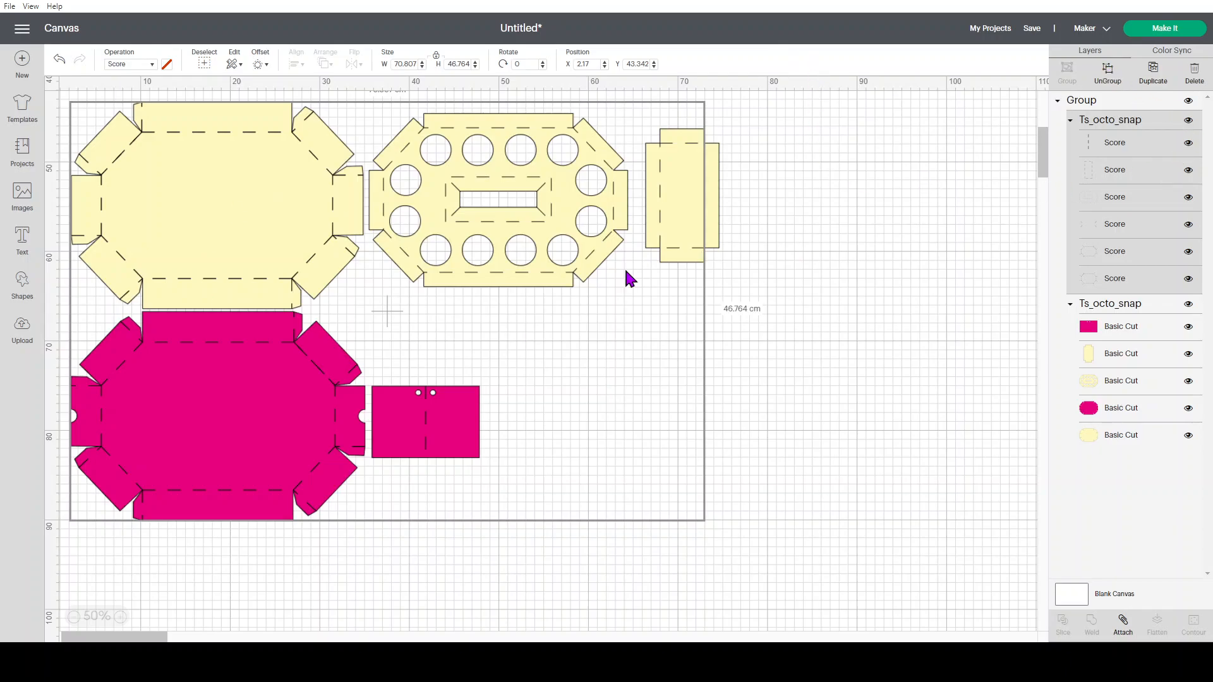
Ungroup the score subgroup, the cut subgroup and the remaining outer group so that every layer is separate
click(1107, 78)
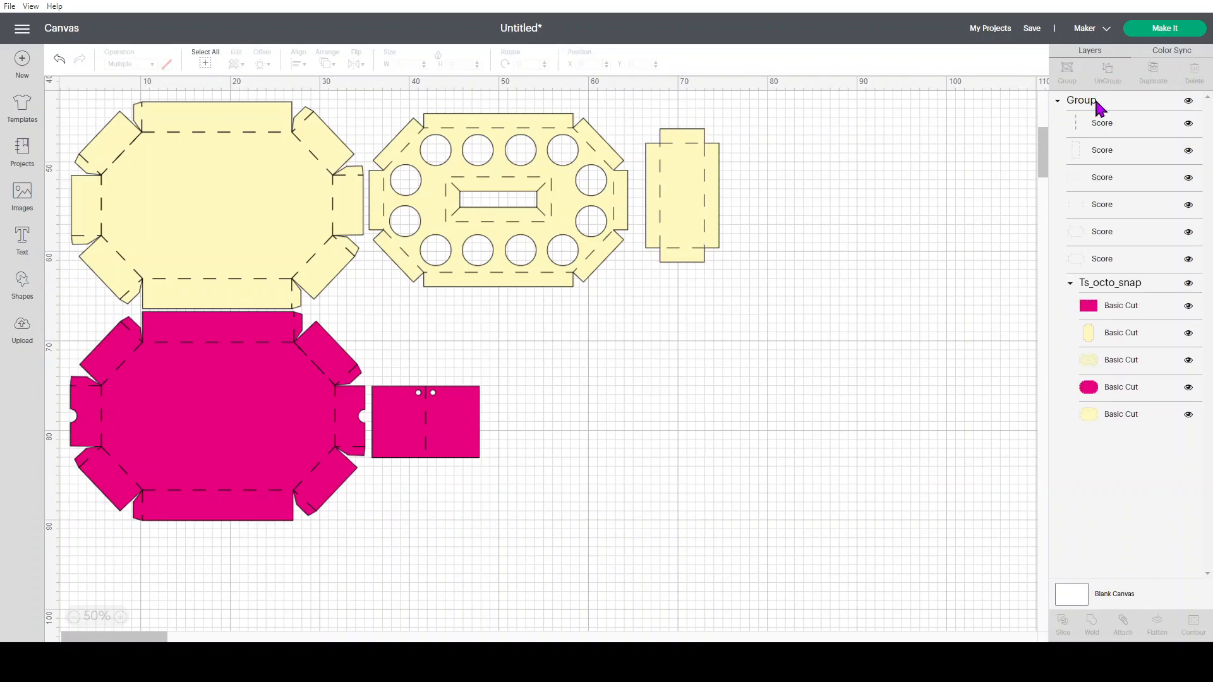
click(1116, 289)
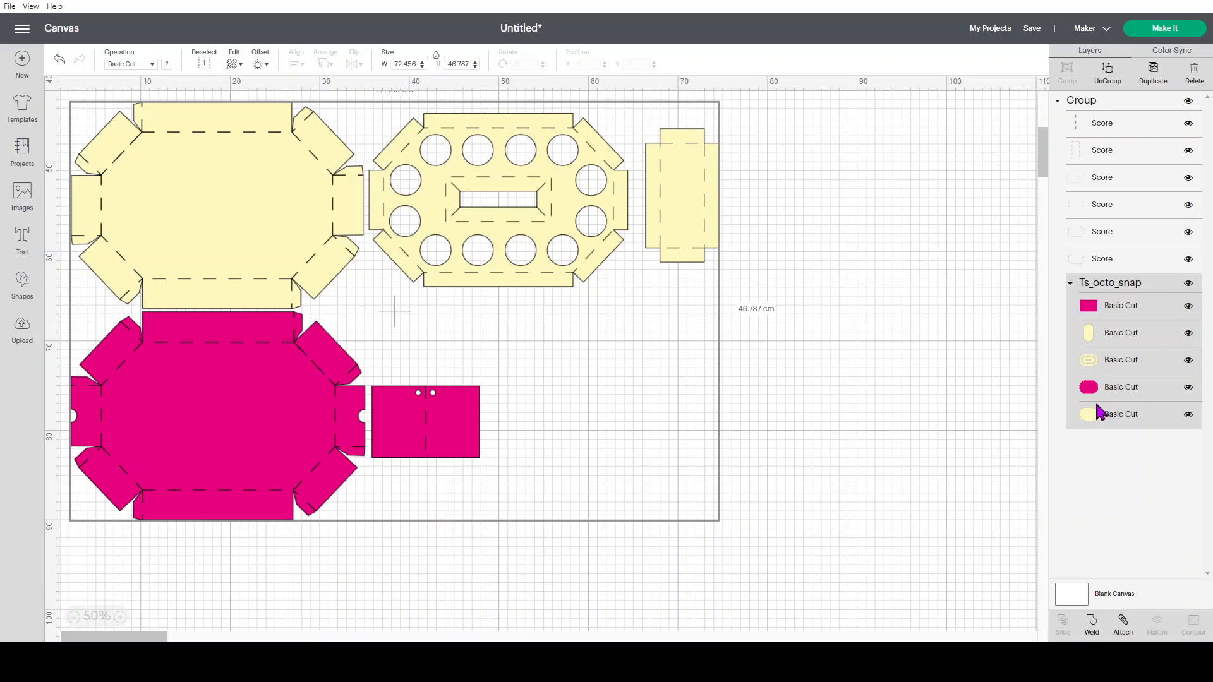
click(1107, 75)
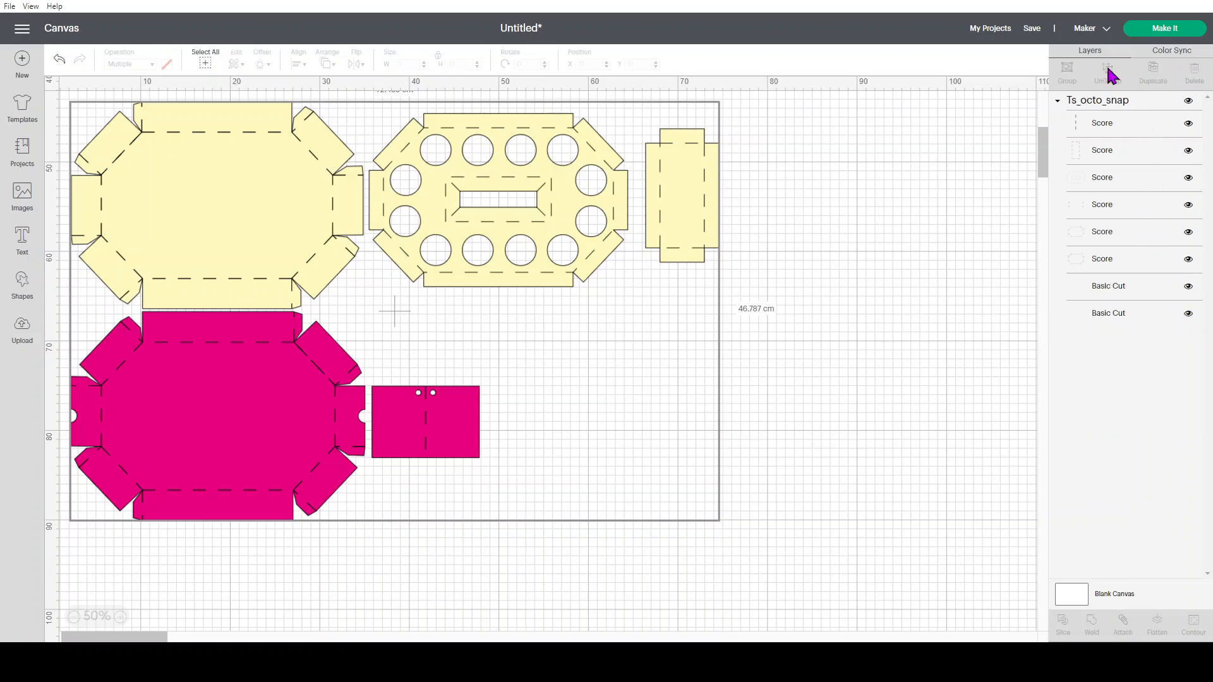
click(1087, 103)
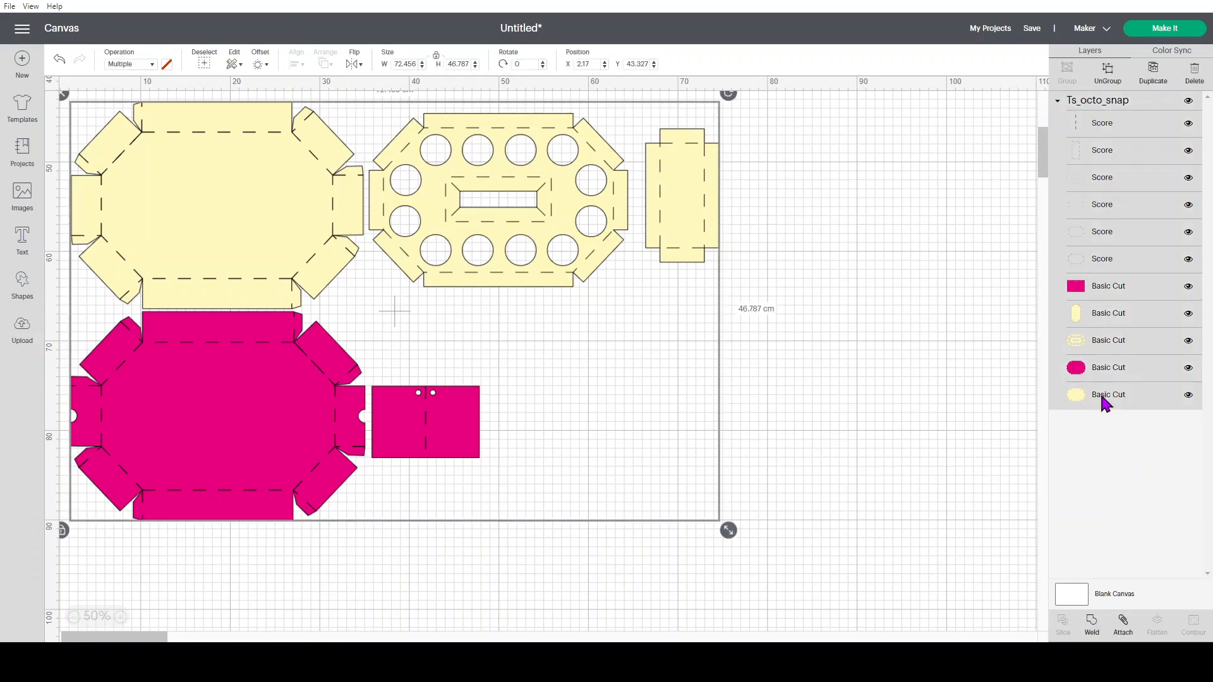
click(1109, 74)
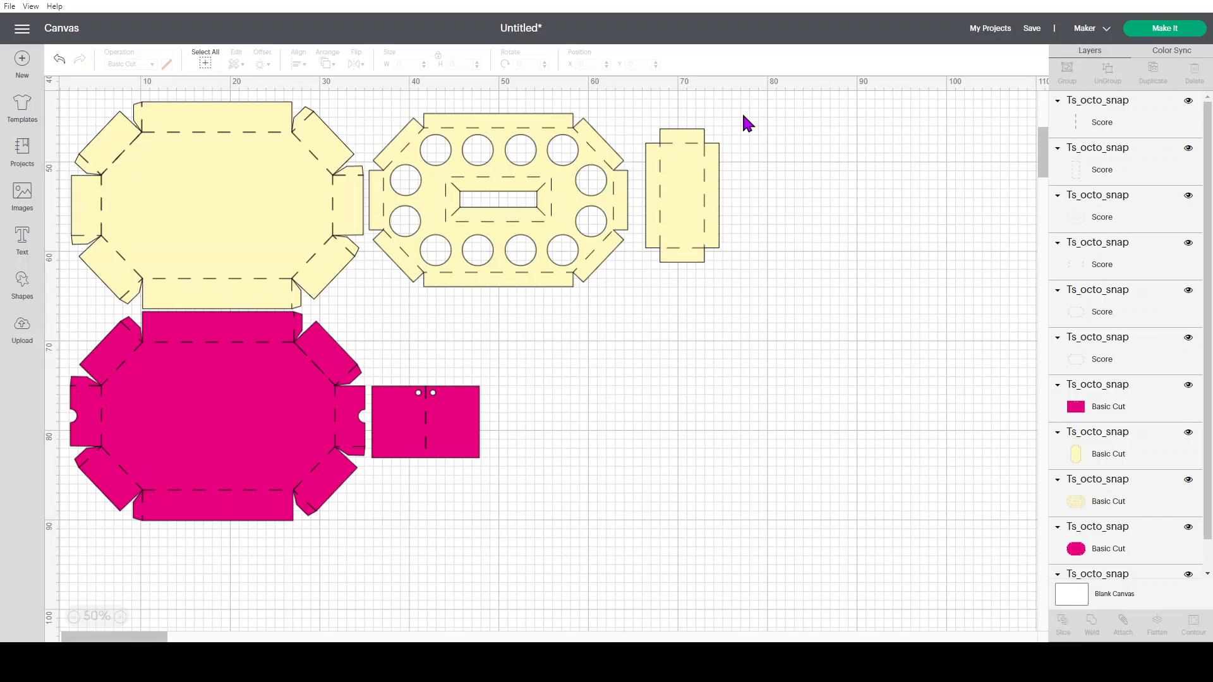
Attach the small yellow rectangular piece to its score lines and move it to the far right of the design
drag(743, 115, 636, 292)
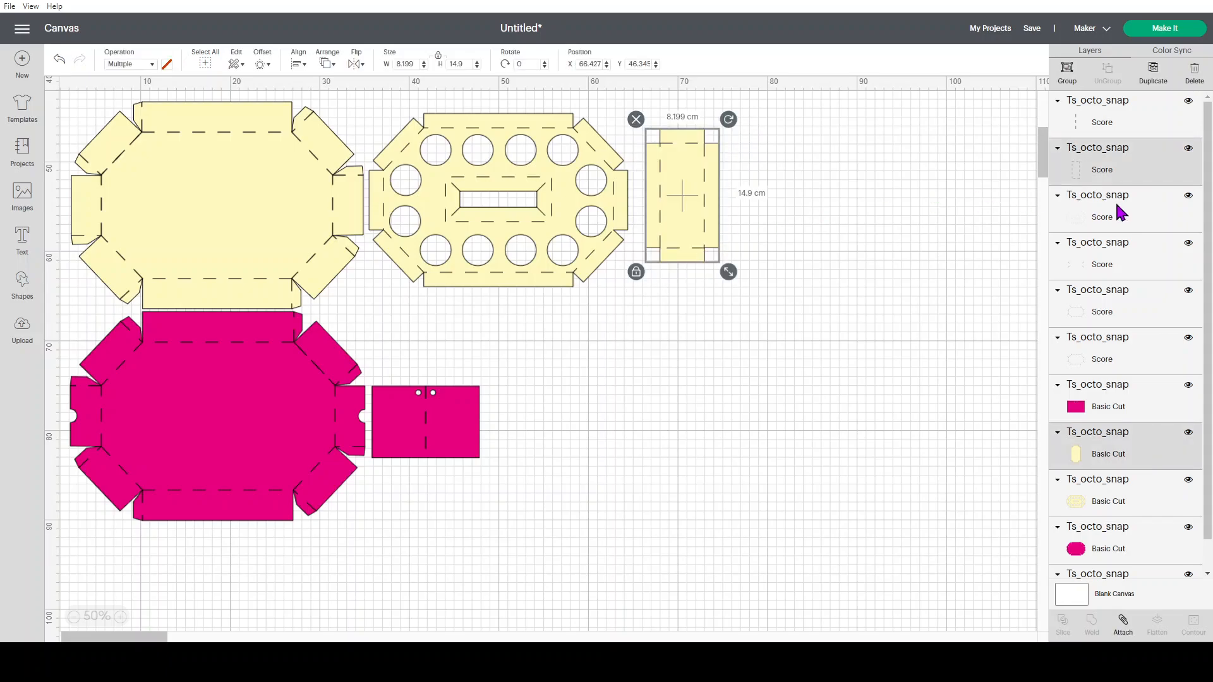
click(1124, 628)
click(881, 508)
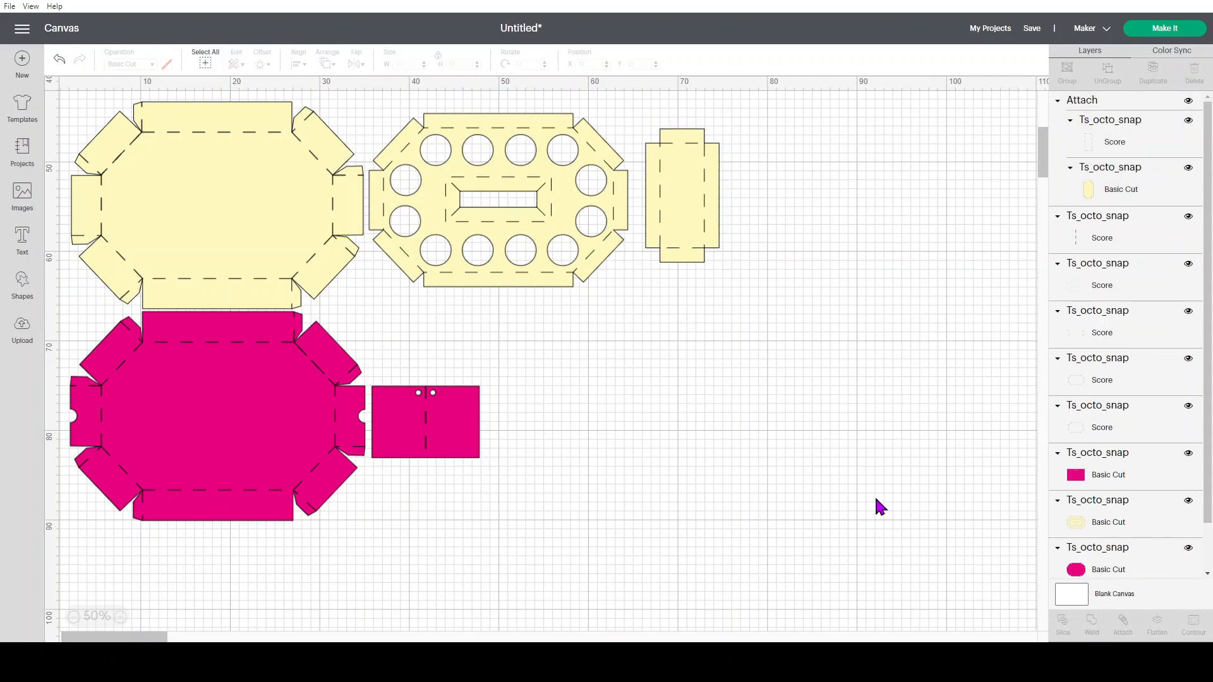
drag(685, 171, 960, 150)
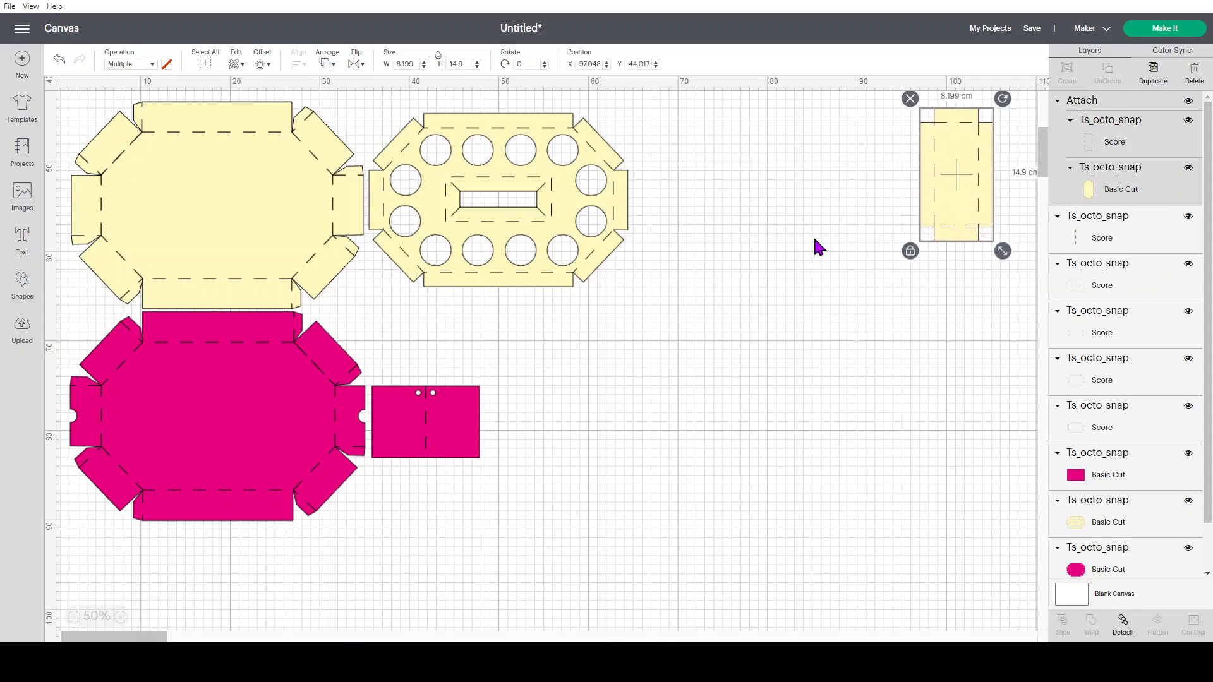
Attach the yellow octagonal piece with round holes to its score lines and move it beside the small yellow piece
drag(444, 223, 680, 376)
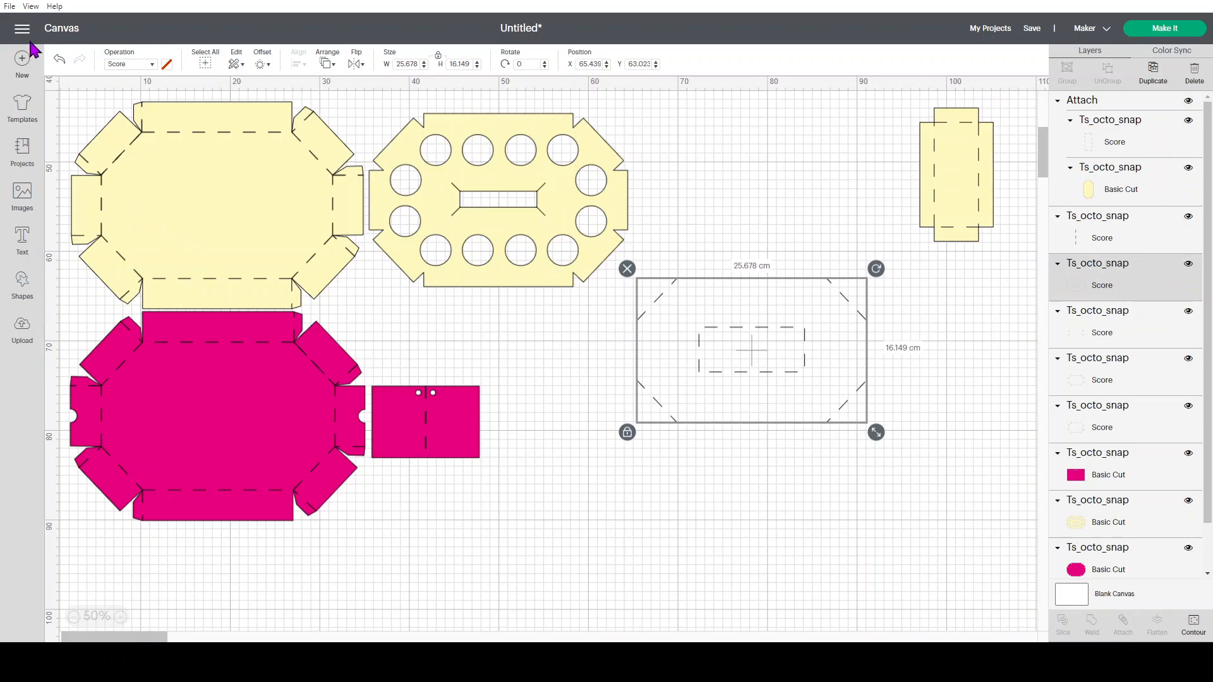
click(58, 60)
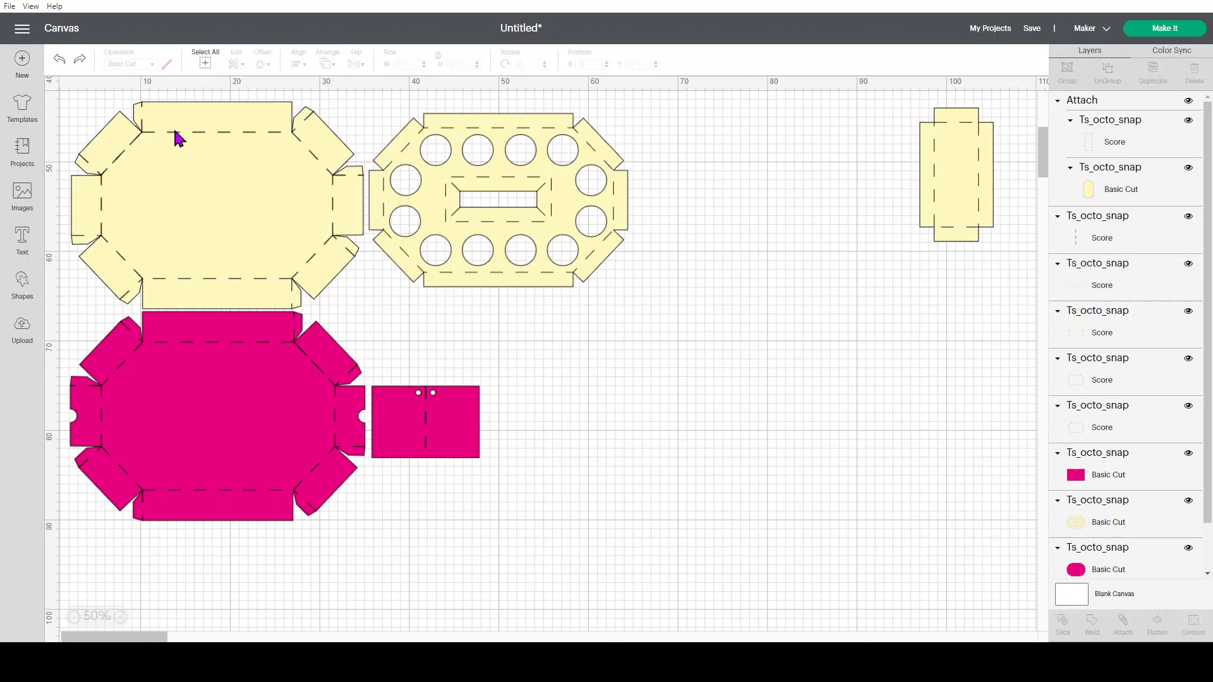
drag(725, 101, 377, 312)
click(1123, 625)
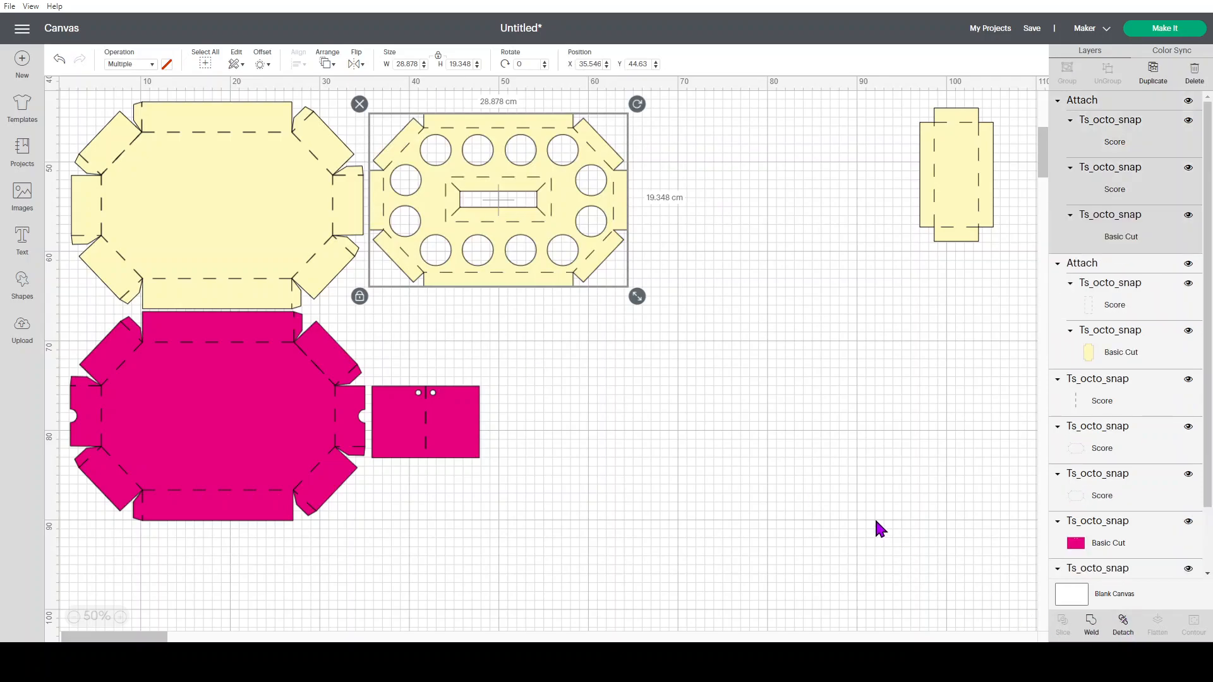
click(865, 521)
drag(479, 264, 746, 249)
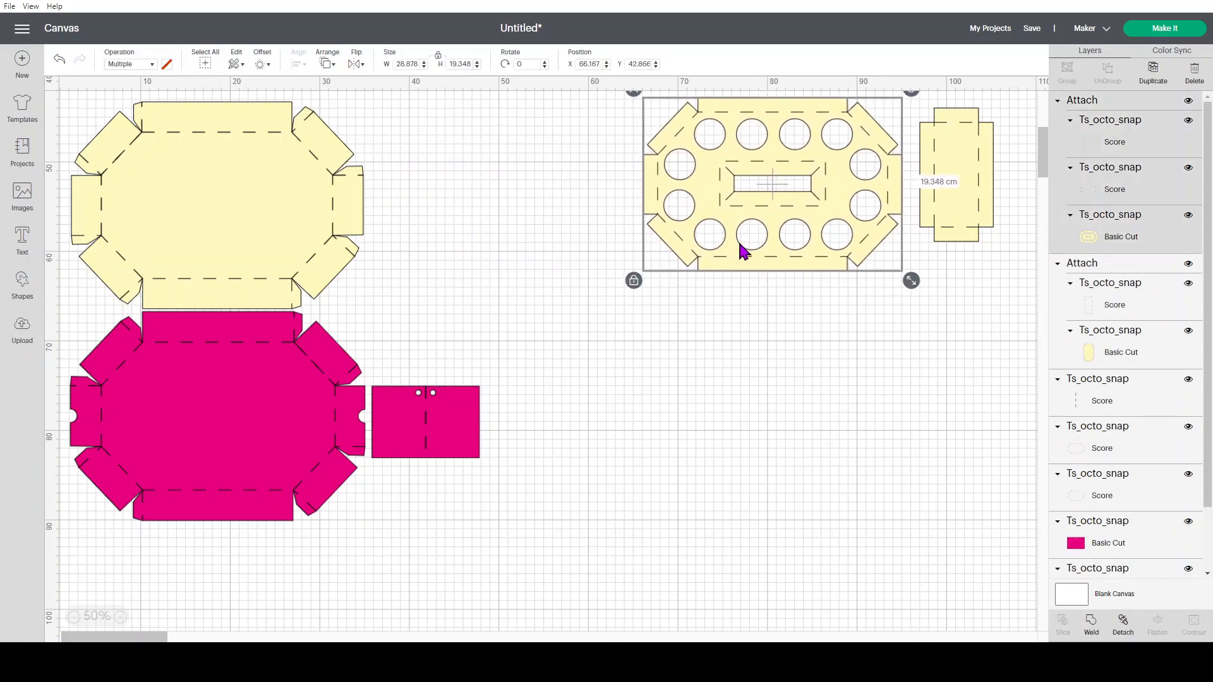
Attach the large yellow octagonal box piece to its score lines and move it right, clear of its original spot
drag(442, 99, 90, 303)
click(1123, 626)
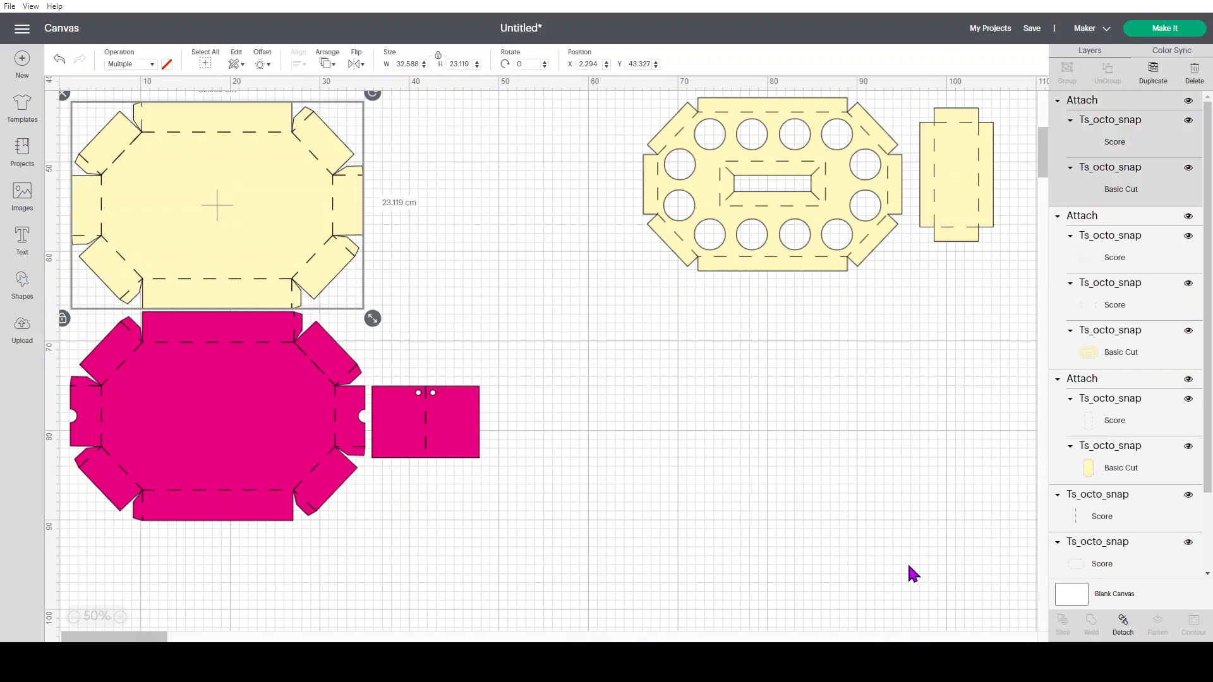
drag(271, 243, 500, 234)
Attach the magenta rectangle to its centre score line and move it below the yellow piece with holes
drag(598, 365, 354, 510)
click(1123, 625)
drag(455, 444, 751, 395)
Attach the magenta octagonal box piece to its score lines and move it below the large yellow piece
drag(74, 322, 274, 483)
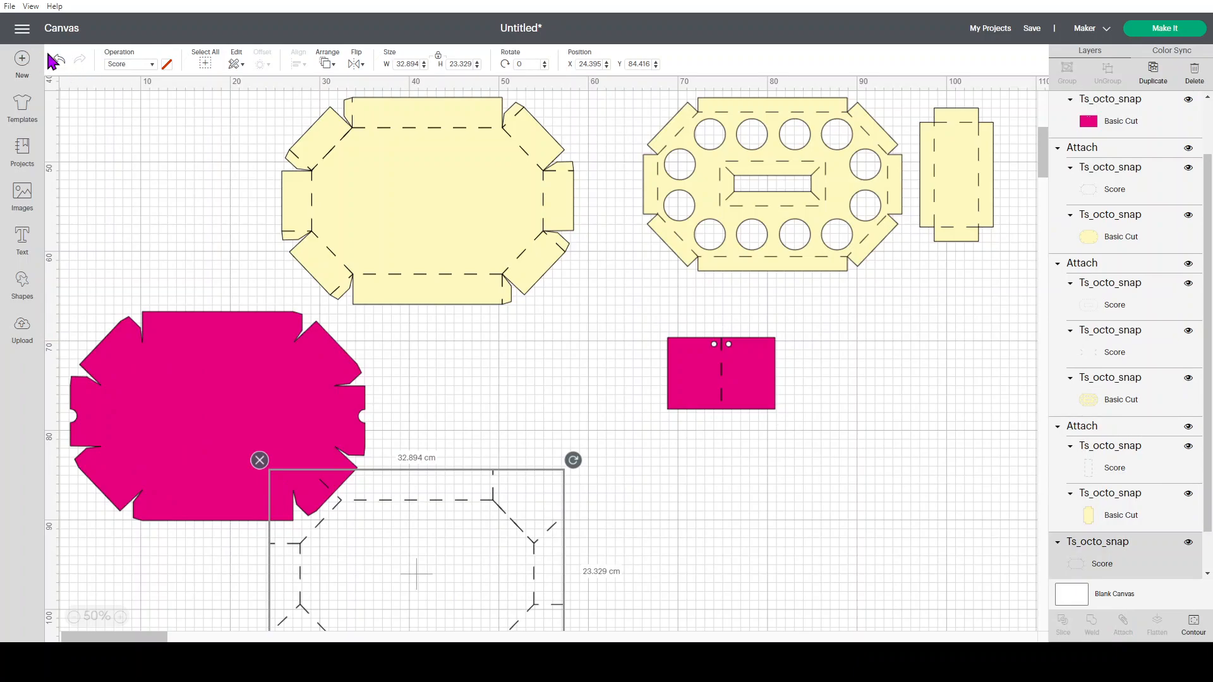
click(59, 63)
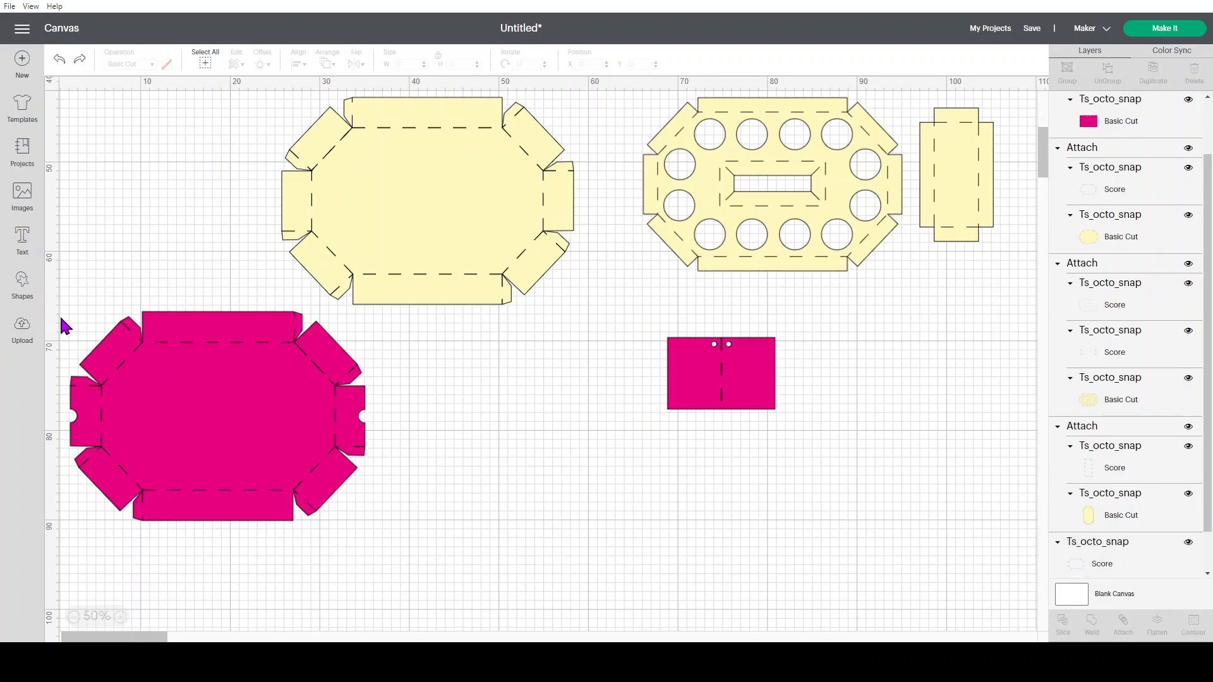
drag(79, 301, 336, 560)
click(444, 568)
drag(429, 555, 61, 314)
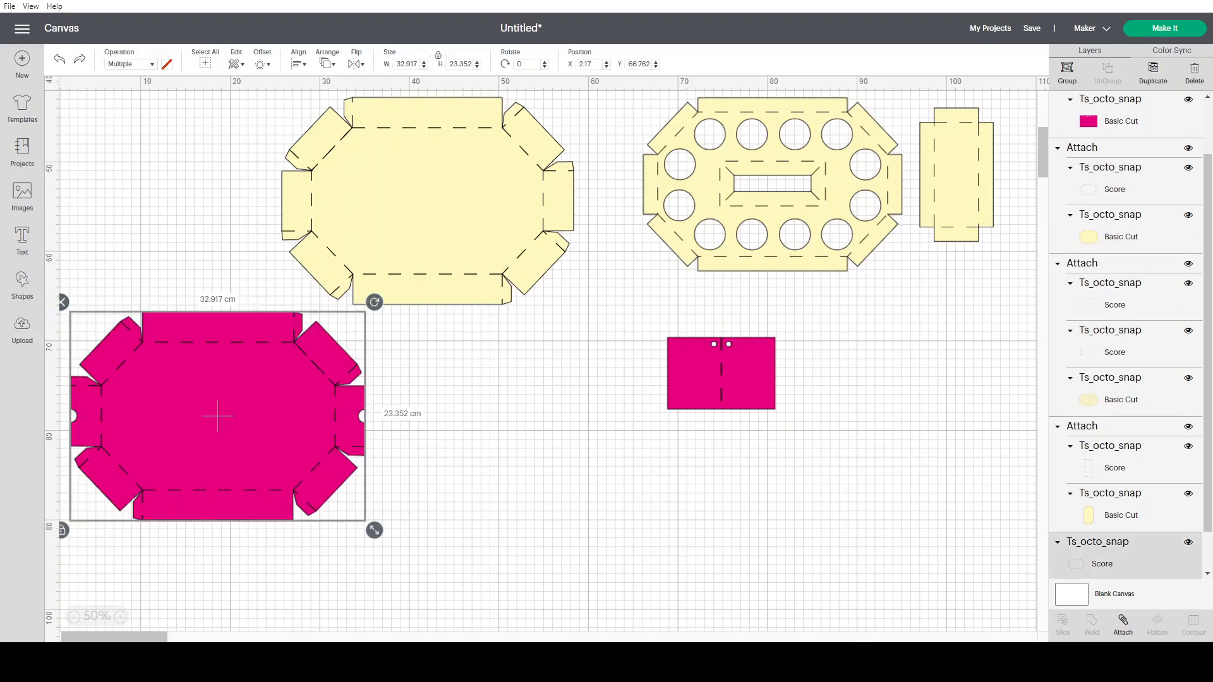
click(1122, 622)
click(755, 545)
drag(237, 379, 394, 390)
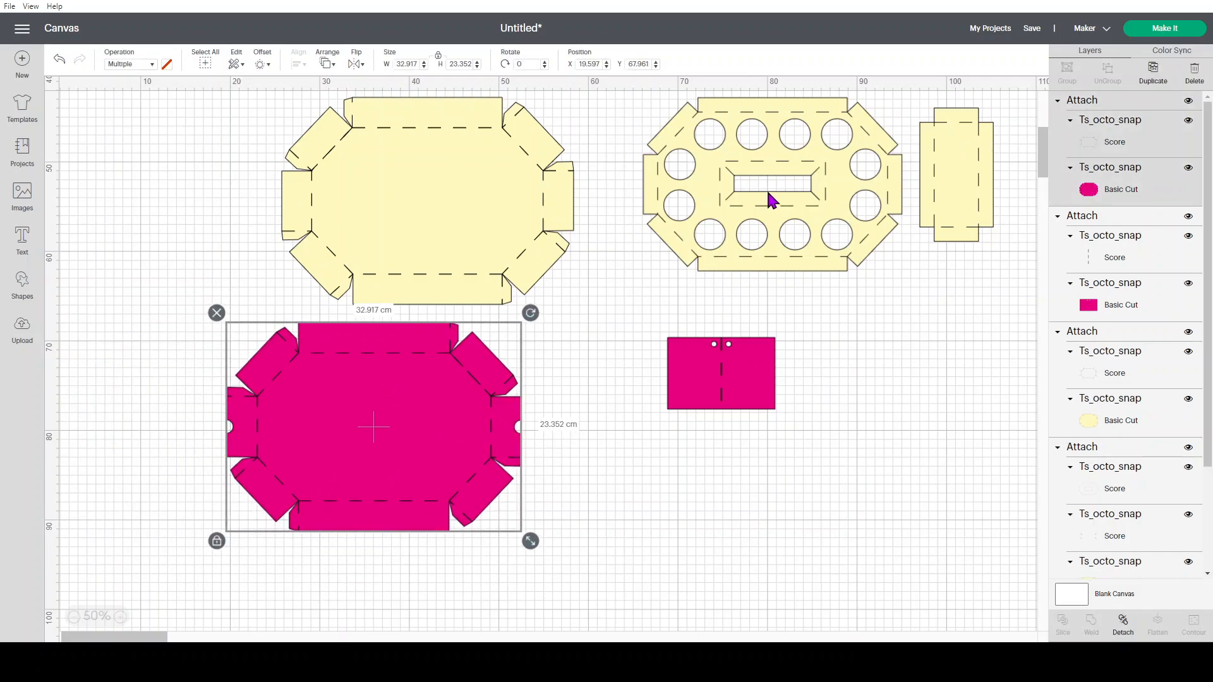
Arrange the three yellow pieces in a compact row, with the magenta octagon and rectangle side by side below
drag(481, 213, 274, 218)
drag(807, 224, 532, 246)
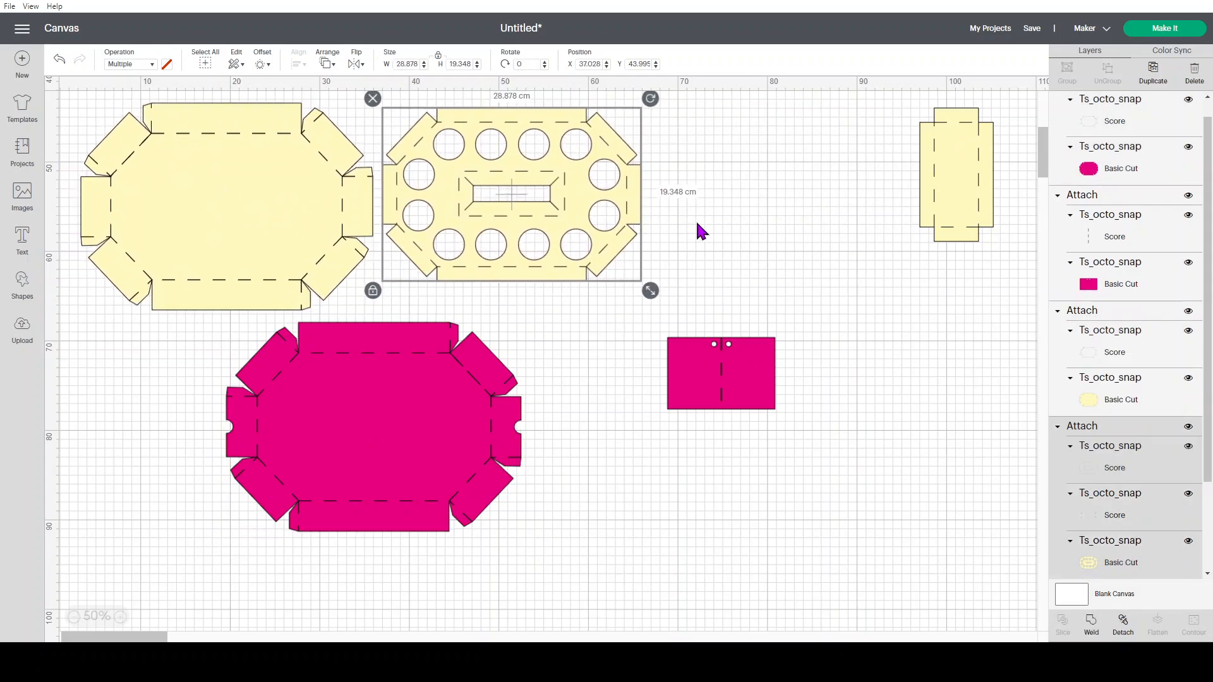
drag(969, 195, 708, 220)
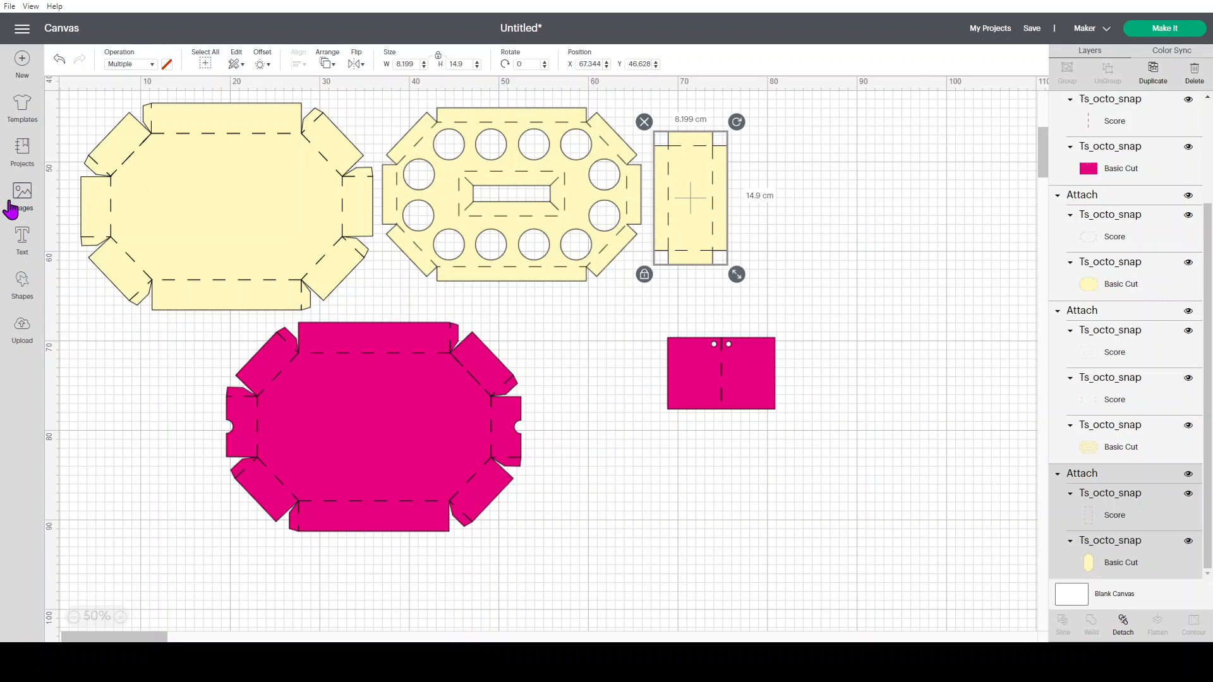
drag(373, 449, 285, 460)
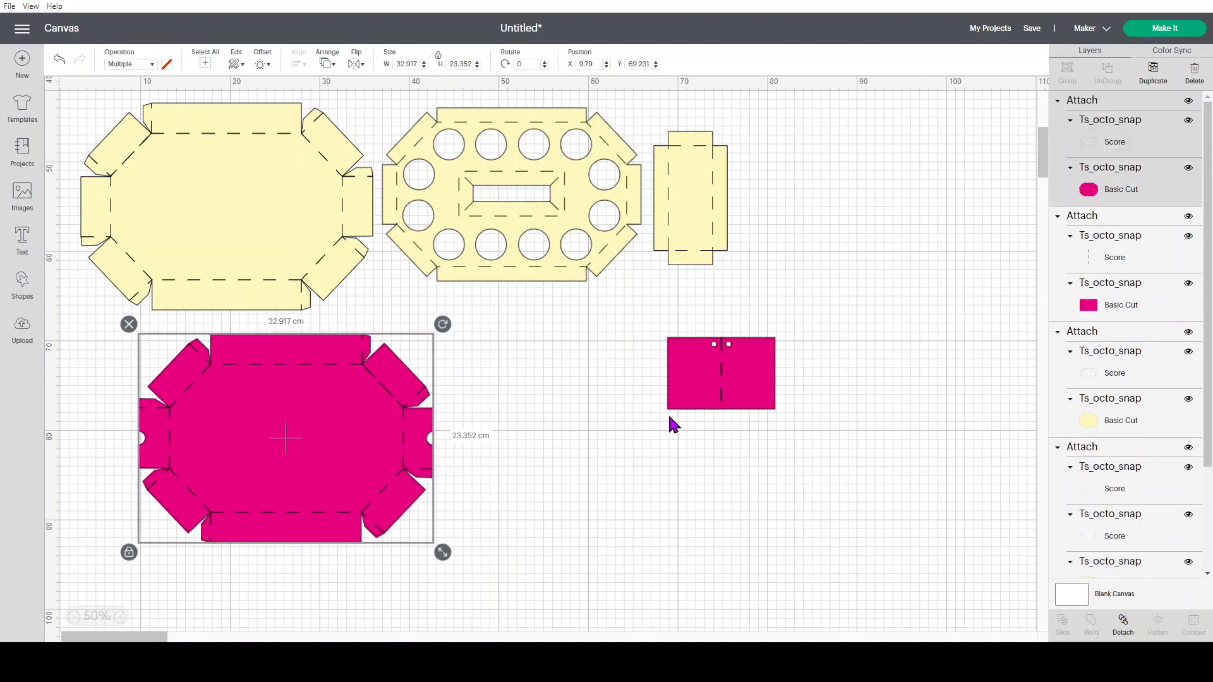
drag(689, 375, 466, 446)
click(755, 416)
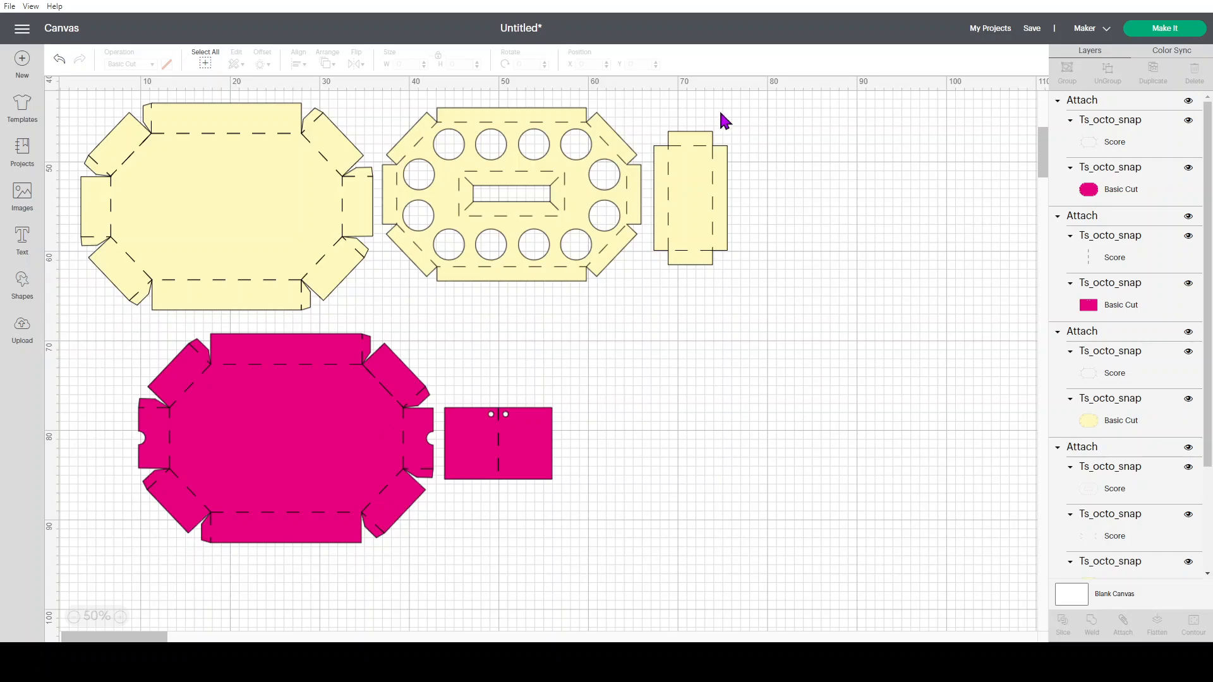
Send the project to mat preparation and set the first mat's material size to 29.7 cm x 42 cm (A3)
click(1168, 37)
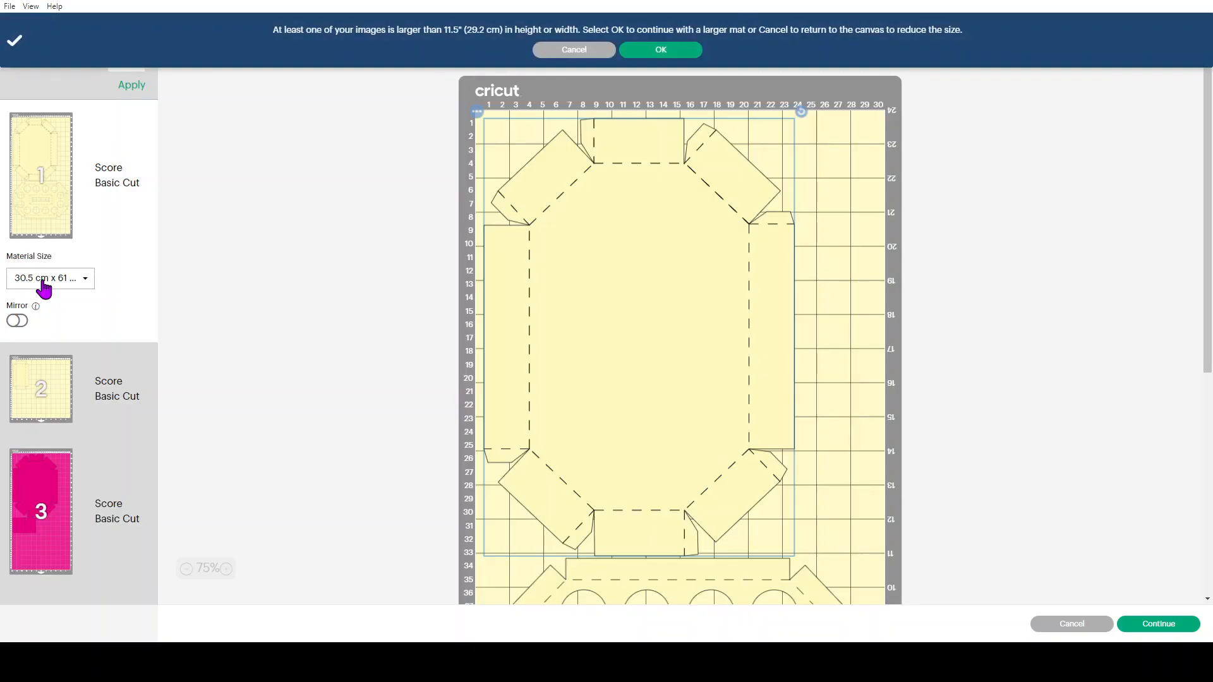
click(43, 287)
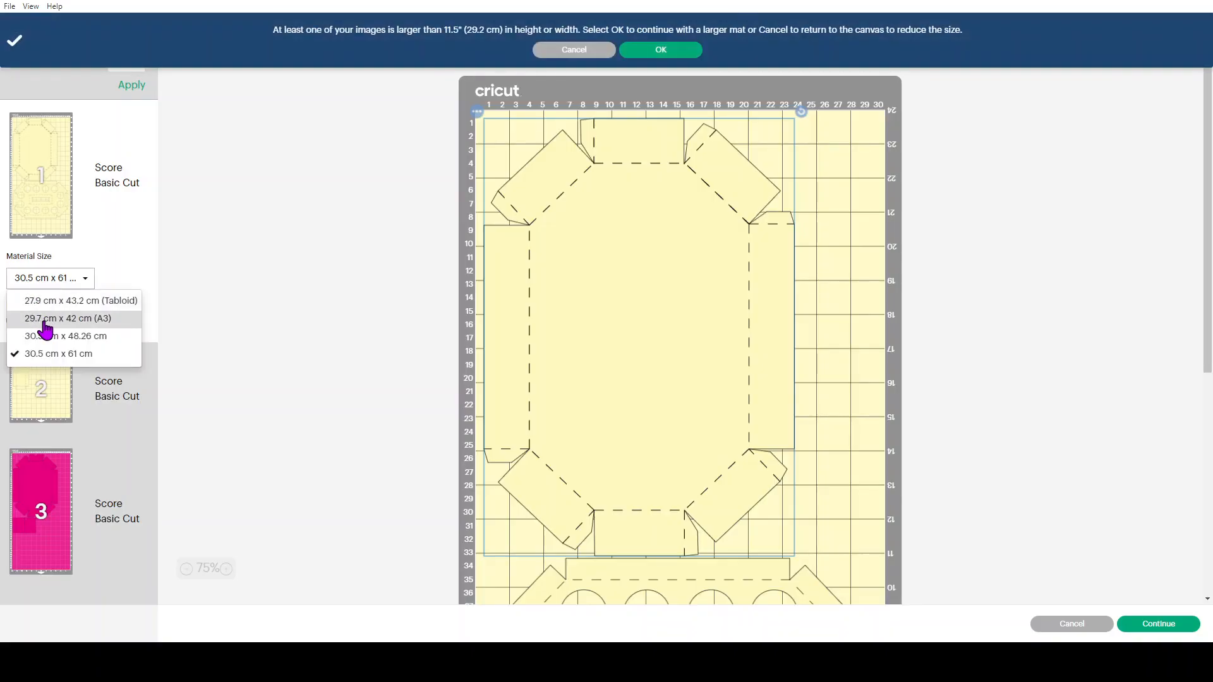
click(42, 317)
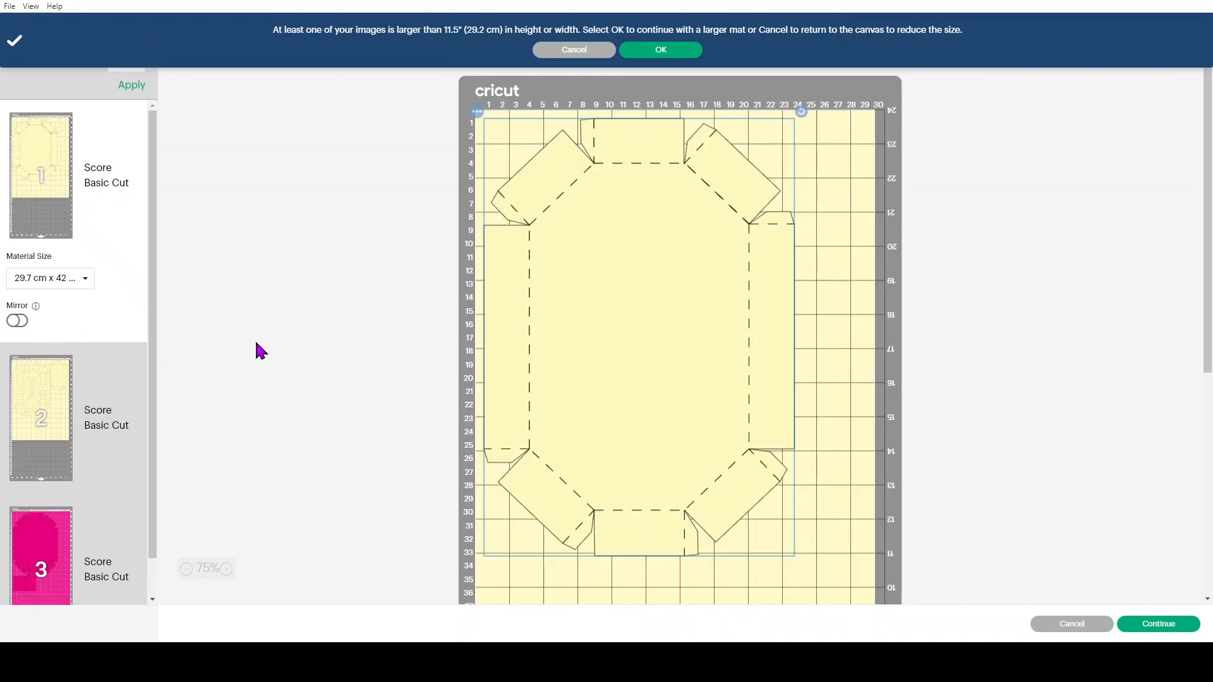
Review the layouts of the first two mats and accept continuing with a larger mat
scroll(266, 338, down, 3)
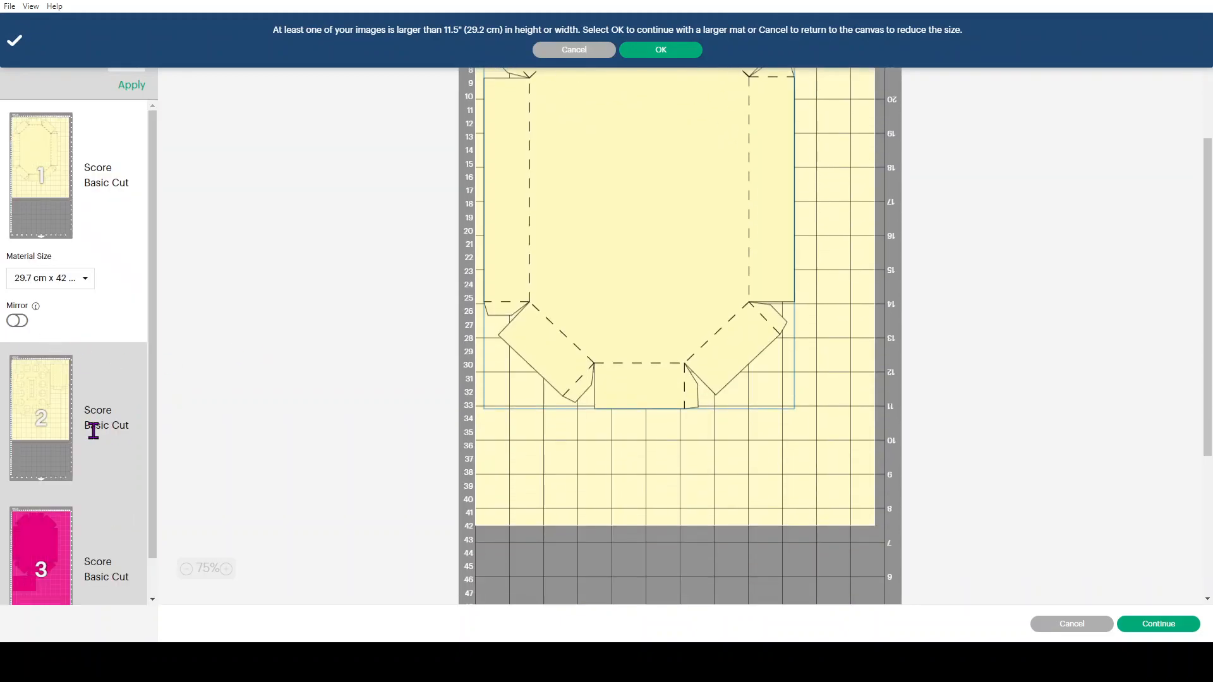
scroll(644, 276, up, 3)
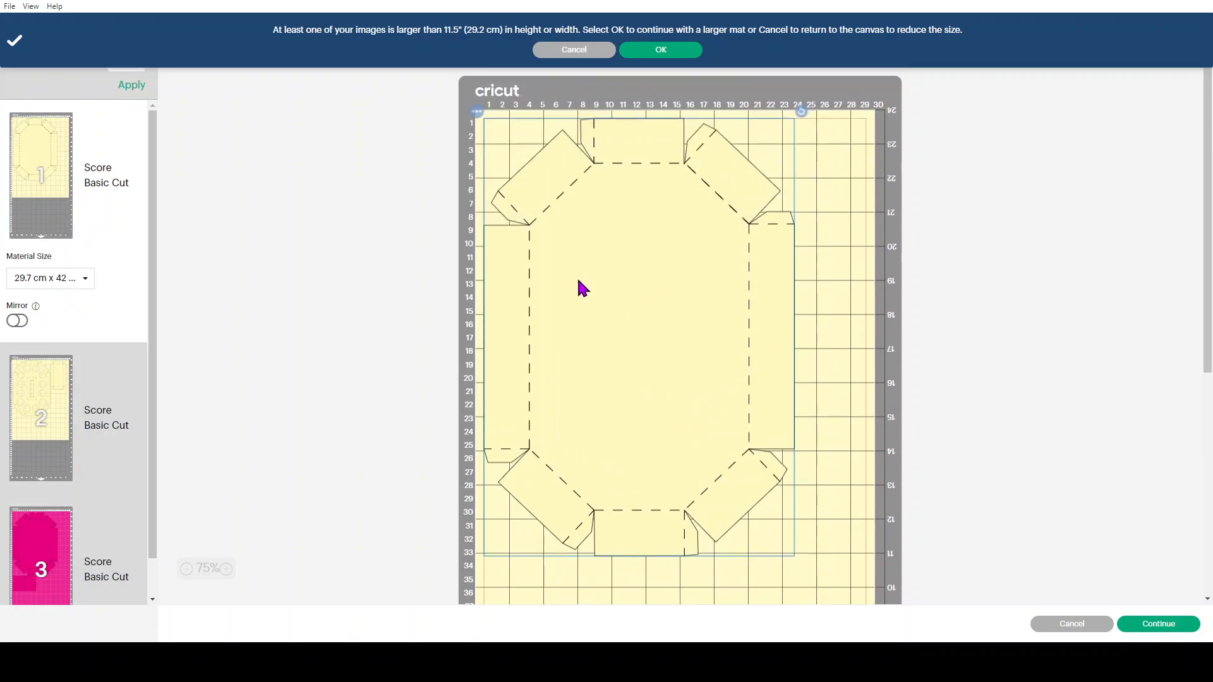
scroll(78, 341, down, 1)
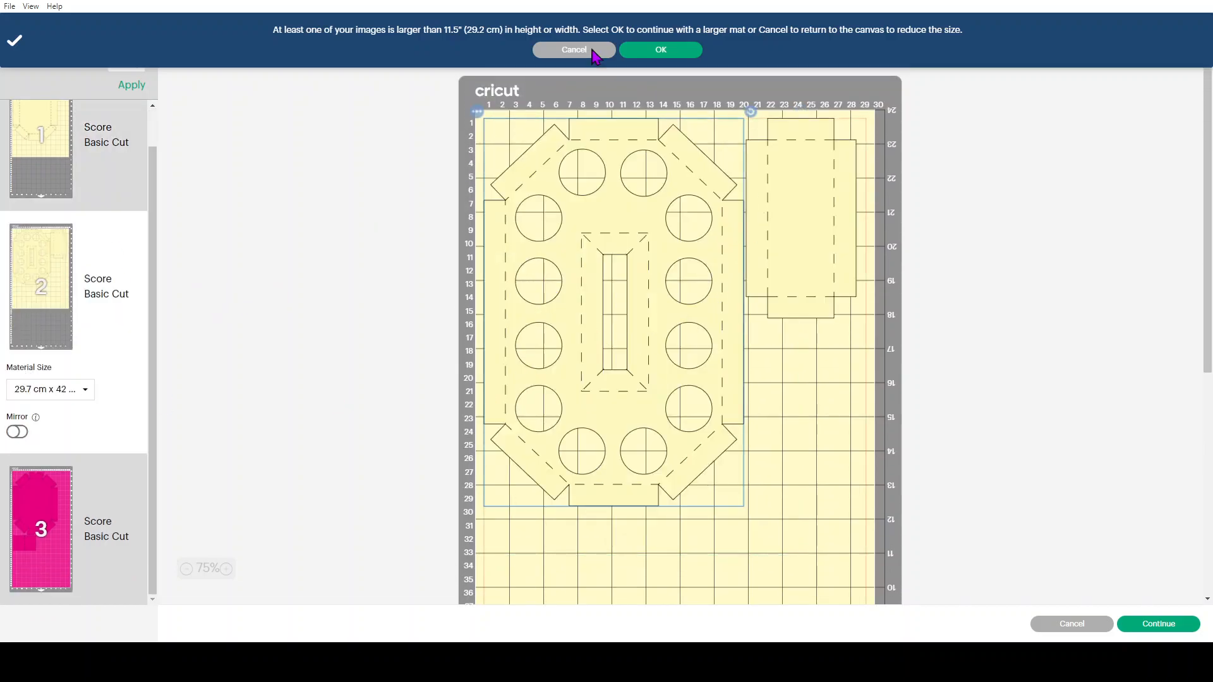
click(690, 49)
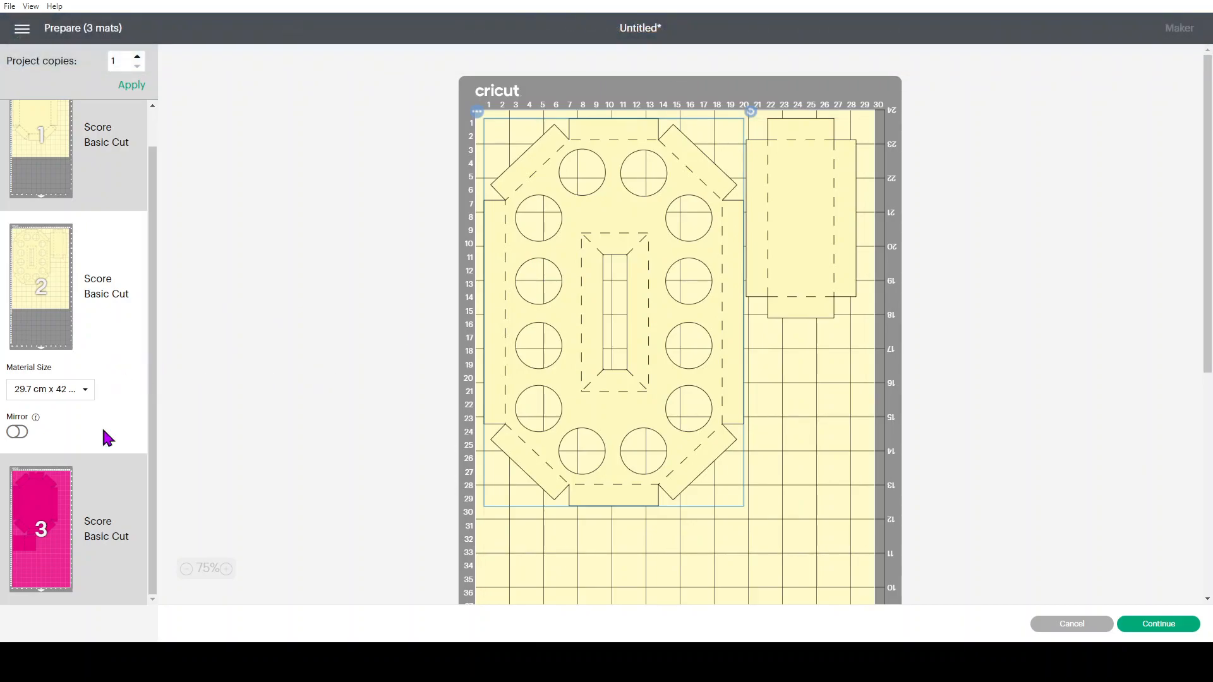
Set the third mat's material size to 29.7 cm x 42 cm (A3)
click(41, 534)
click(63, 544)
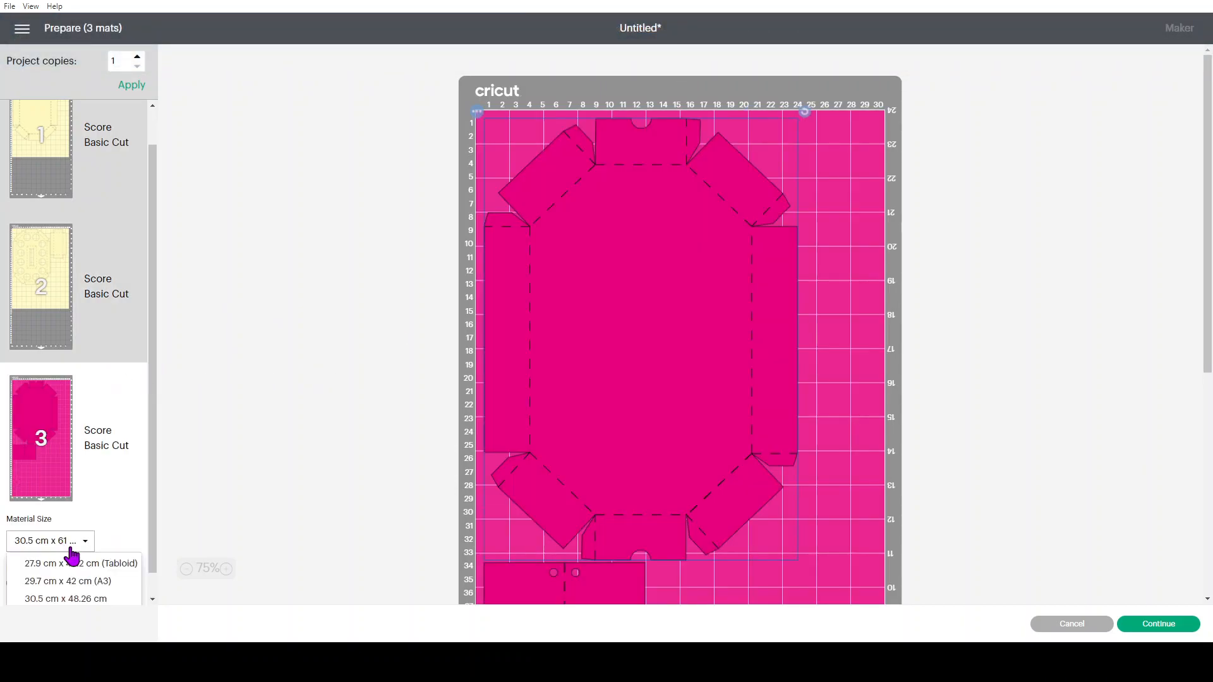
click(66, 554)
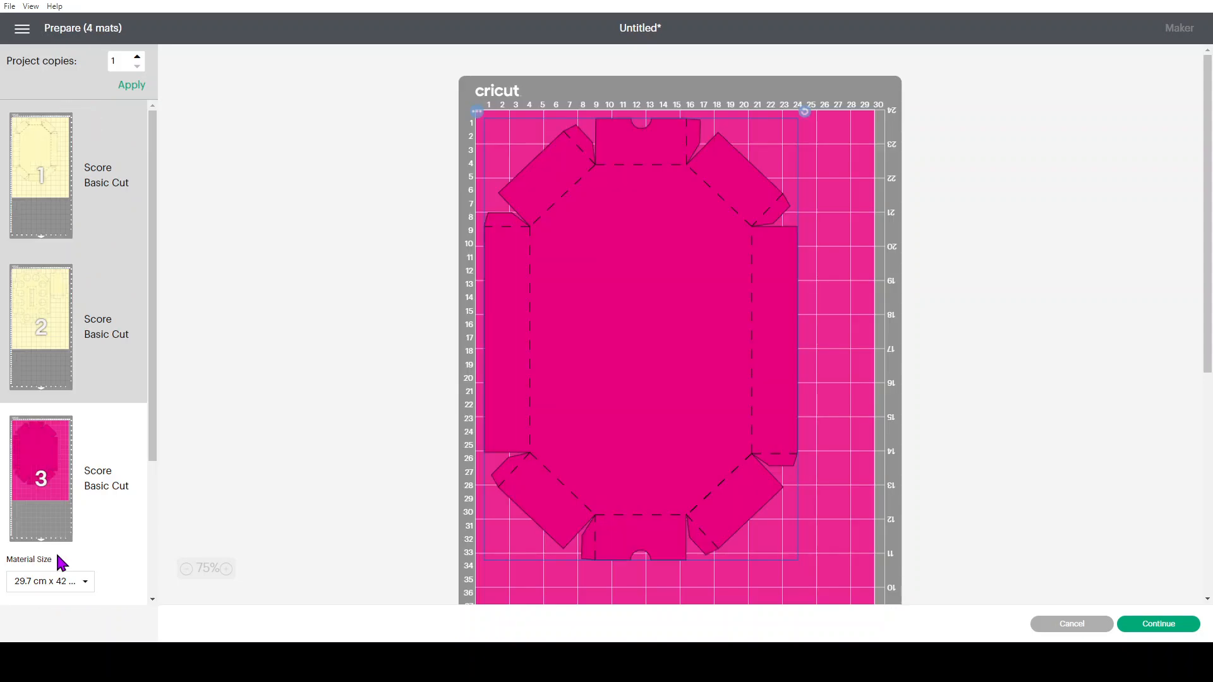
Move the magenta rectangle from the fourth mat to the third mat with the magenta octagon
scroll(71, 439, down, 3)
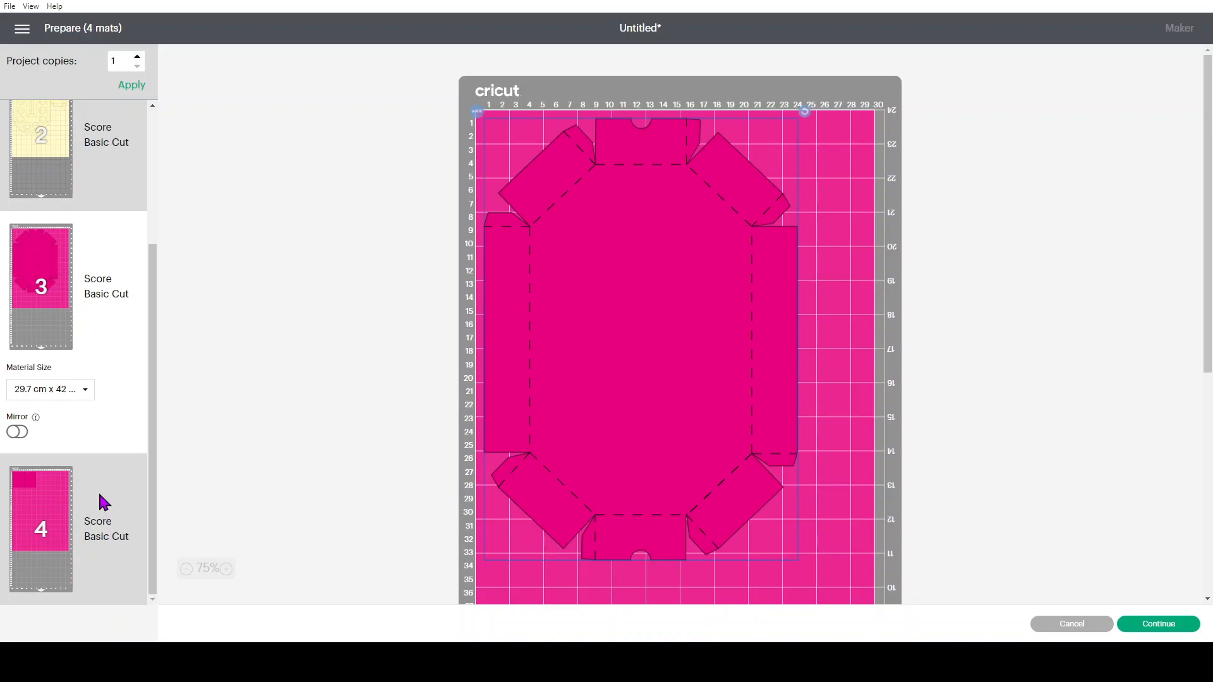
click(39, 505)
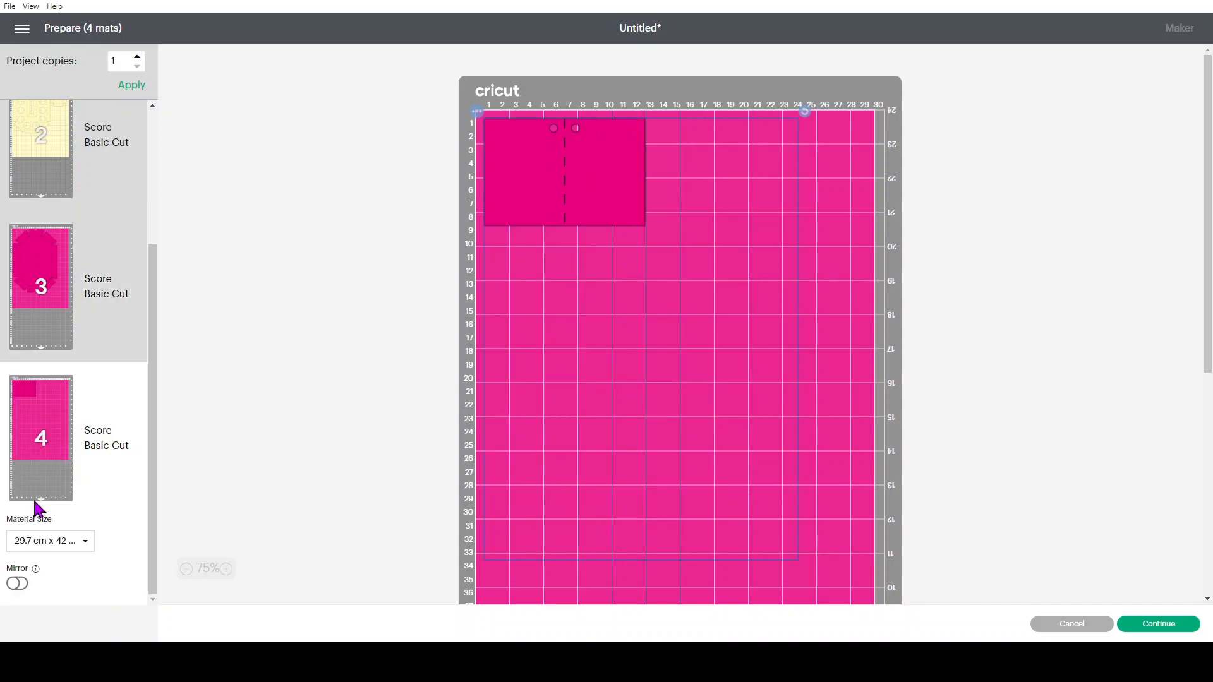
click(476, 112)
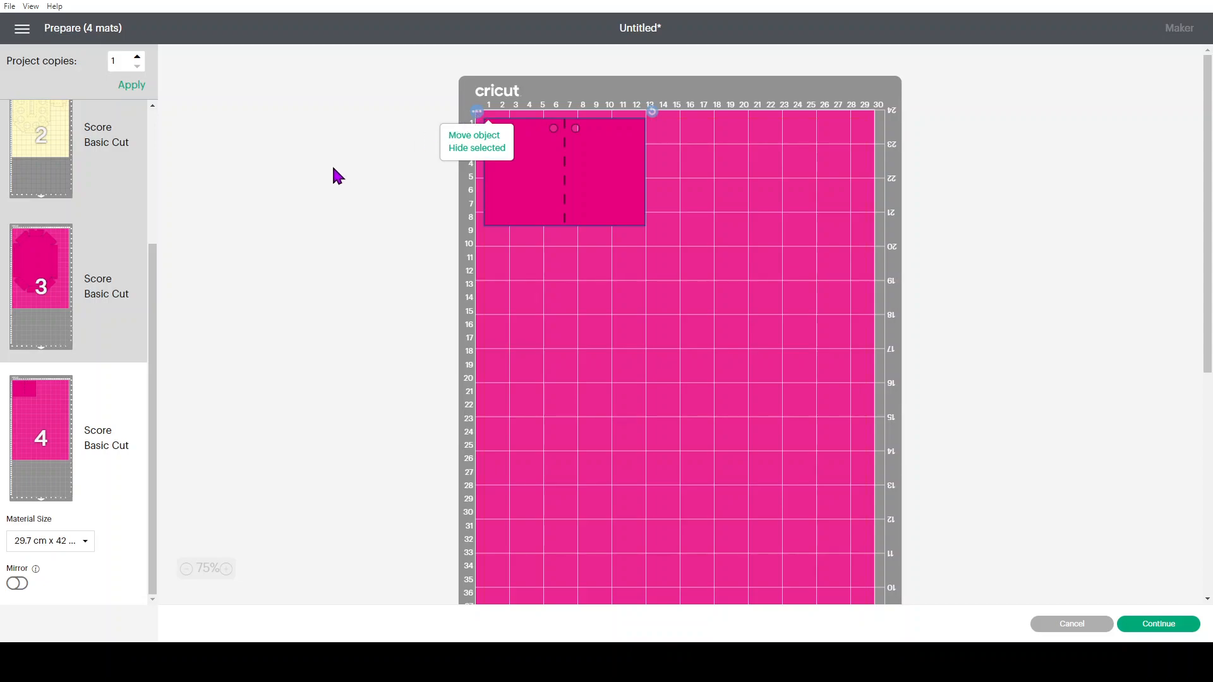
click(484, 136)
click(586, 158)
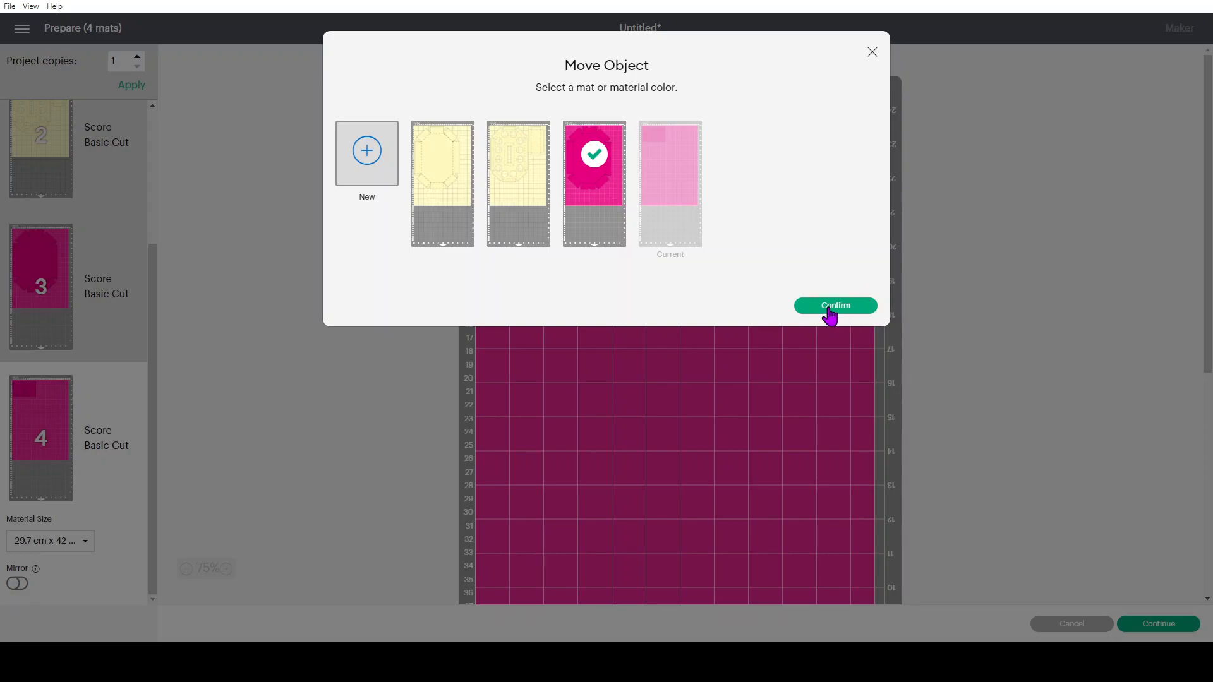
click(827, 306)
Place the magenta rectangle below the octagon, in the lower right corner of the third mat's A3 material area
drag(600, 172, 855, 531)
scroll(1037, 433, down, 5)
drag(817, 257, 821, 313)
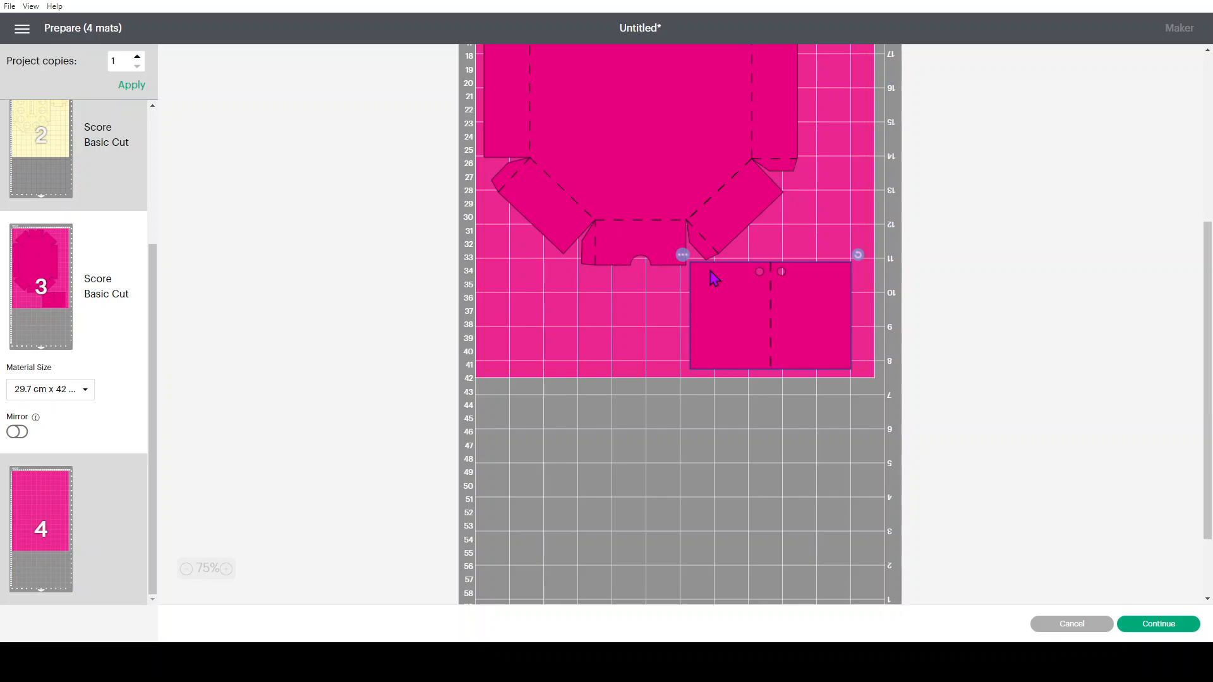
scroll(561, 391, up, 5)
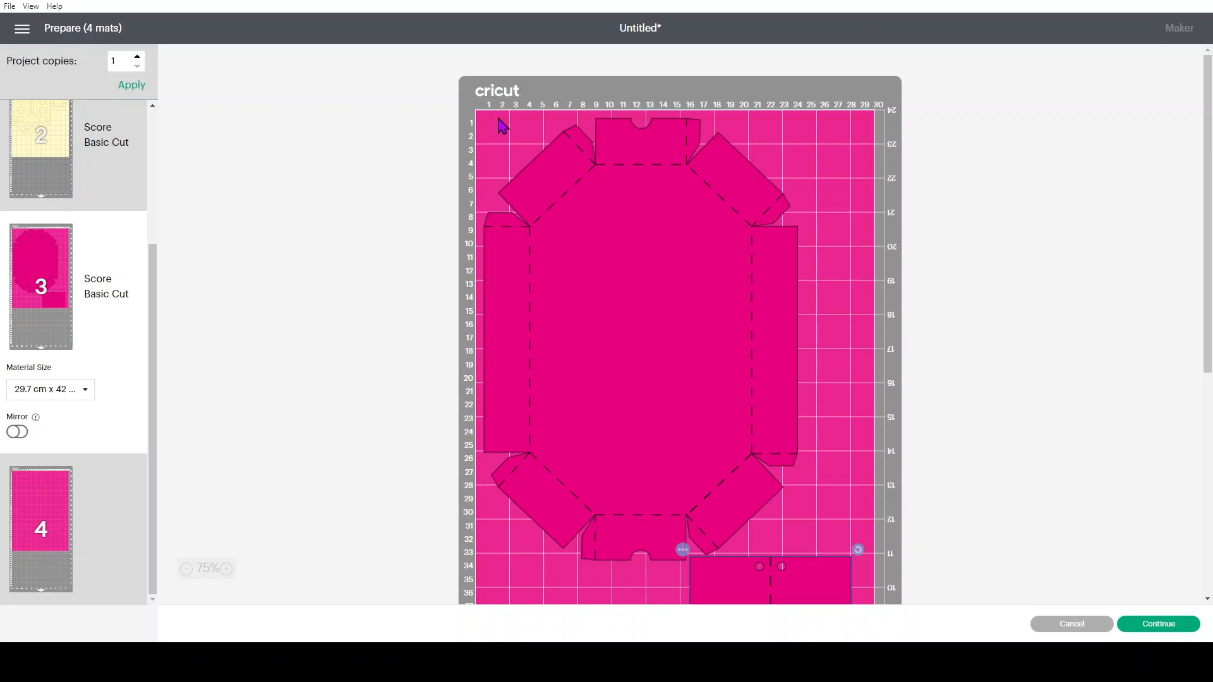
scroll(657, 325, down, 5)
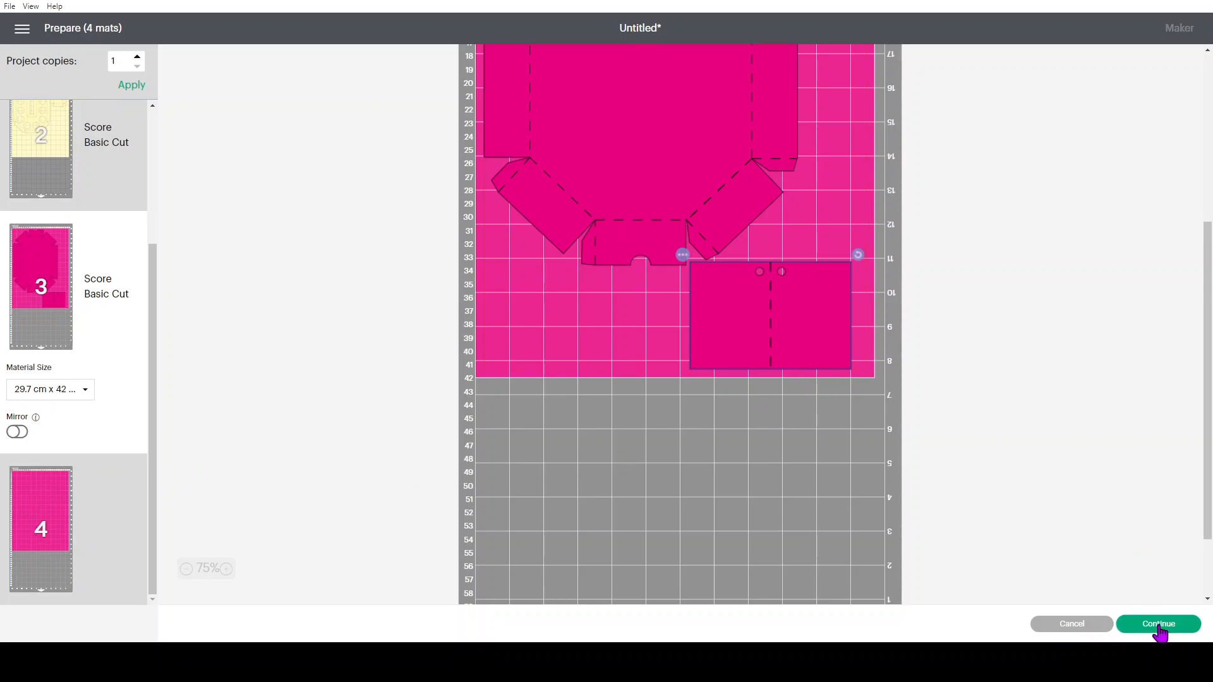
Continue to the cutting stage, dismiss the machine connection instructions, and cancel the cut to return to the canvas
click(1158, 625)
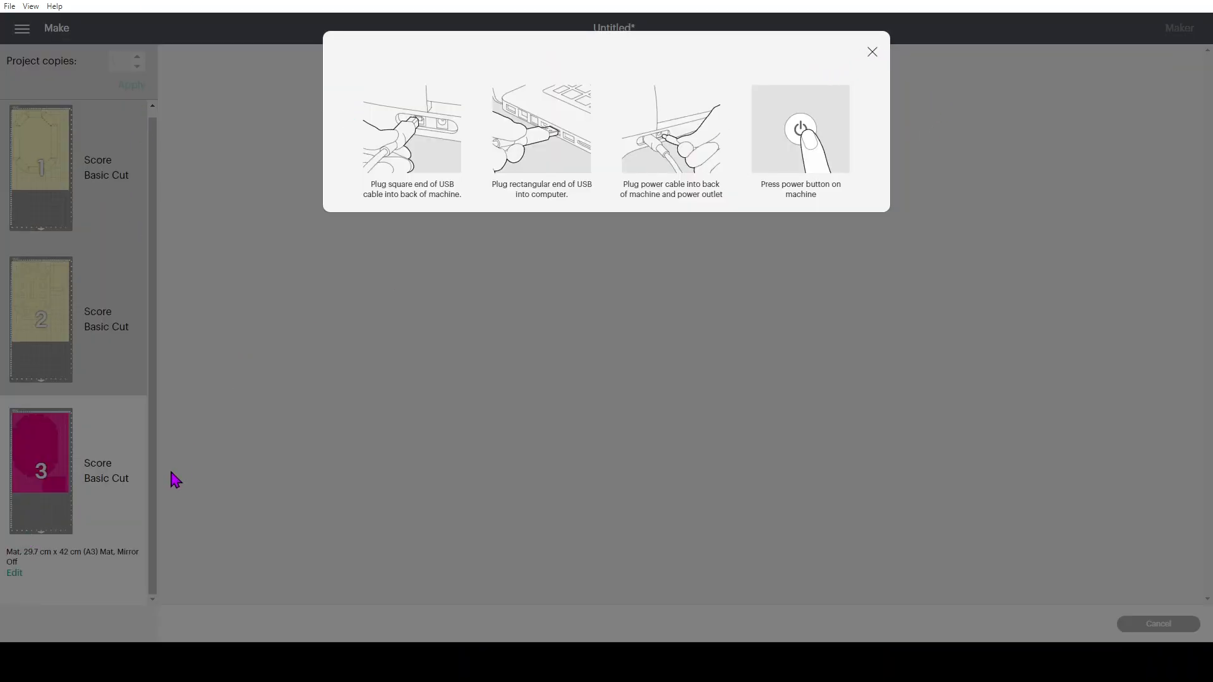
click(872, 52)
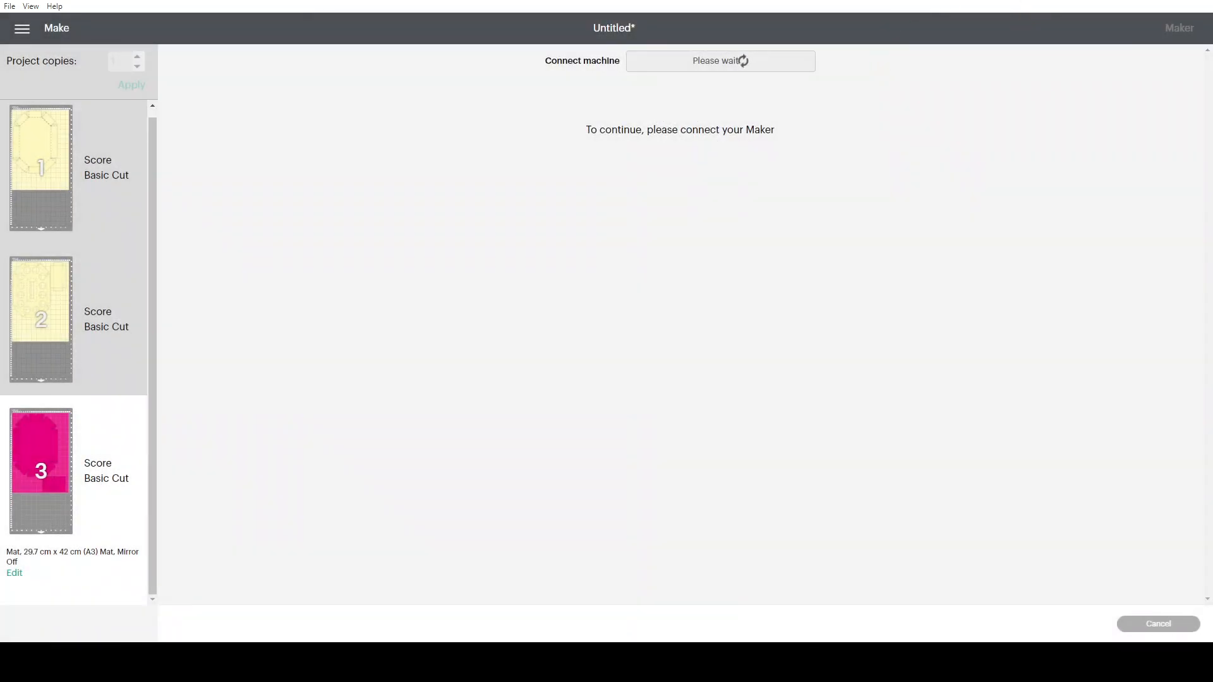
click(1158, 627)
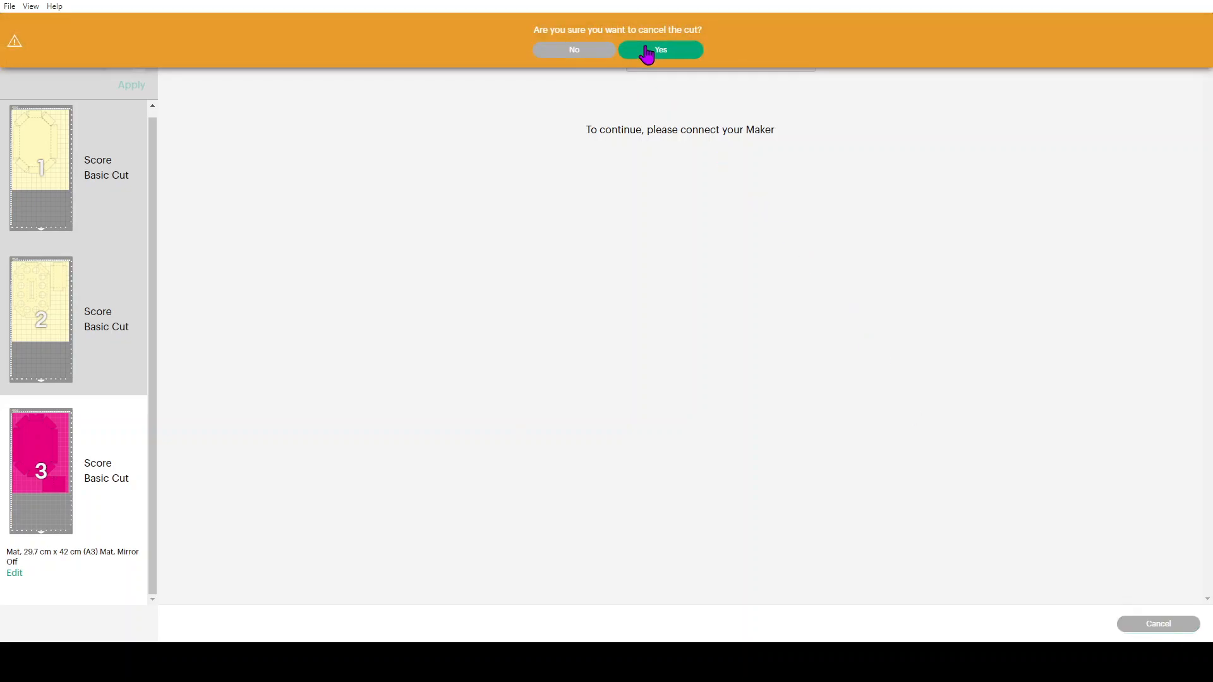
click(650, 52)
click(1064, 625)
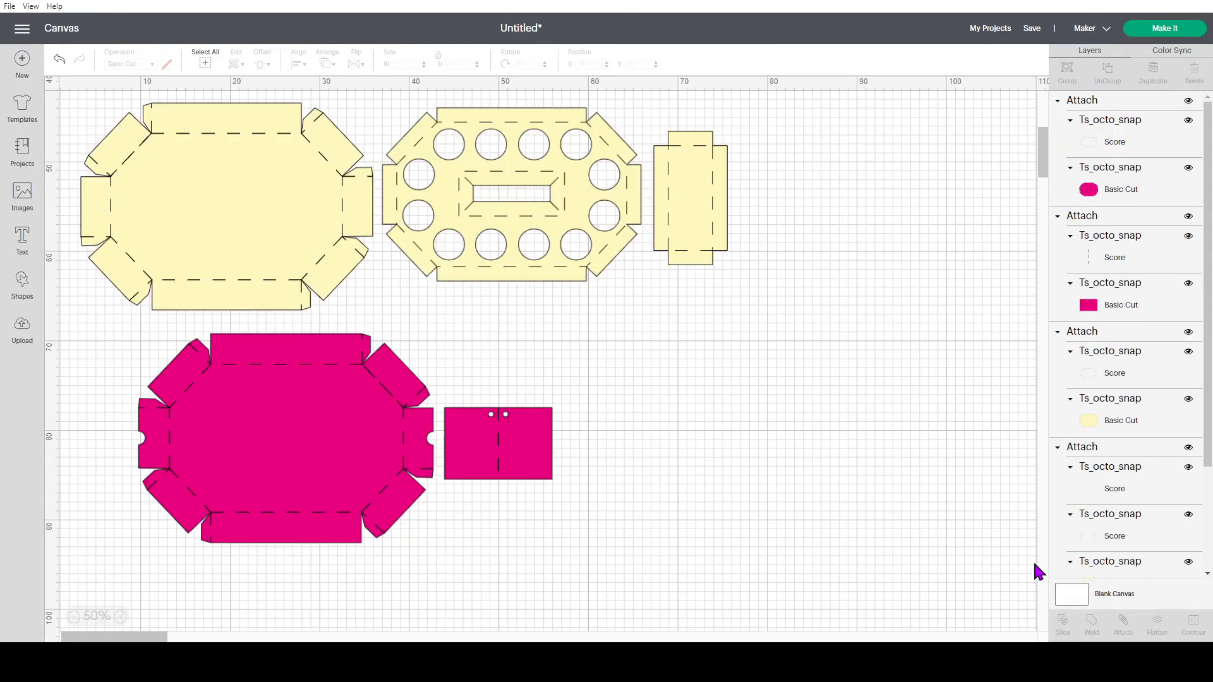
Switch the machine type to Cricut Explore Family and send the project to mat preparation, accepting a larger mat
click(1091, 29)
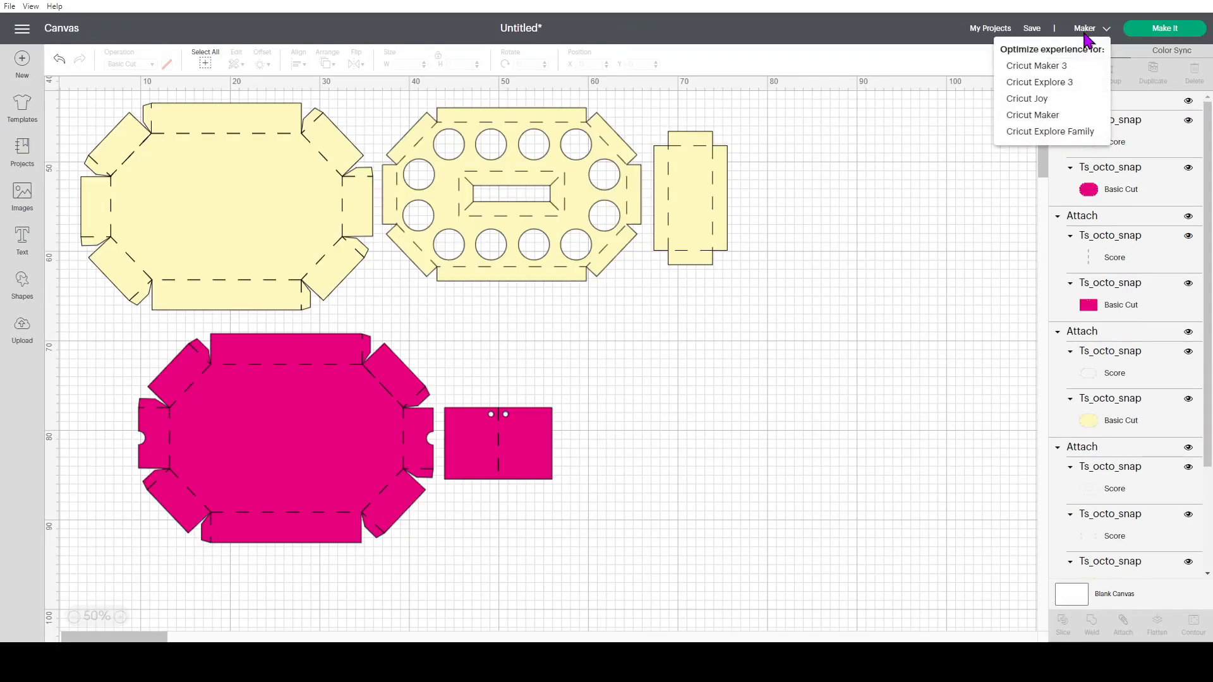
click(1044, 133)
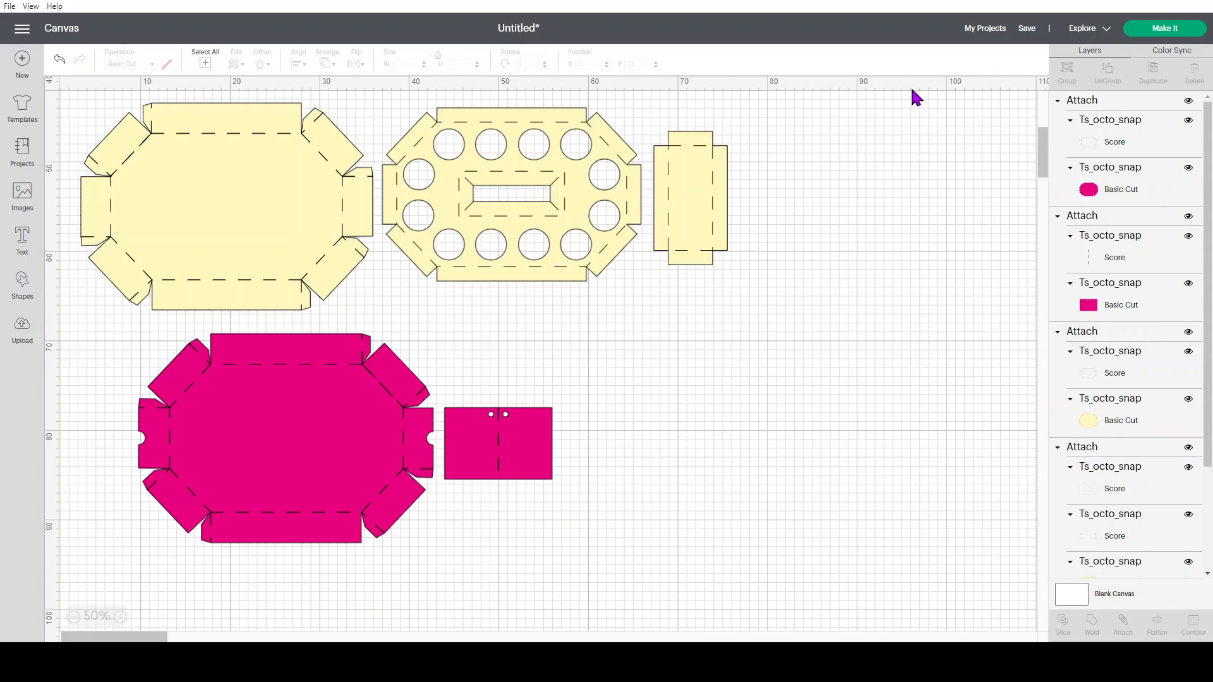
click(1159, 33)
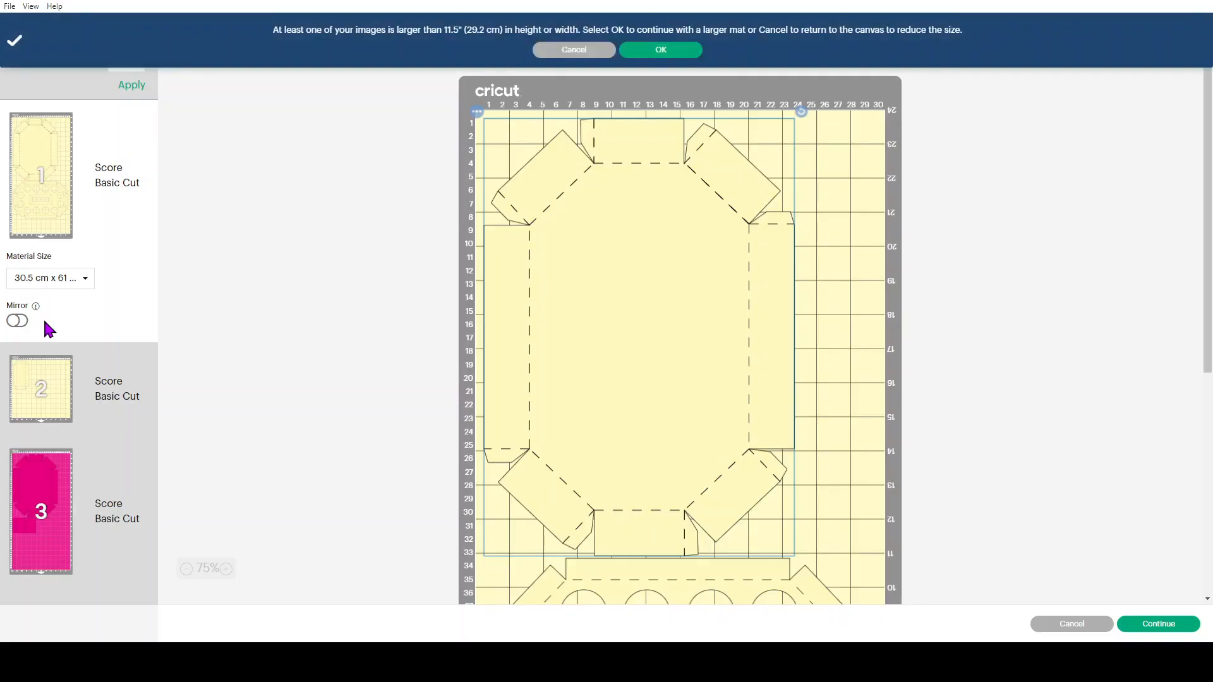
click(45, 280)
click(668, 51)
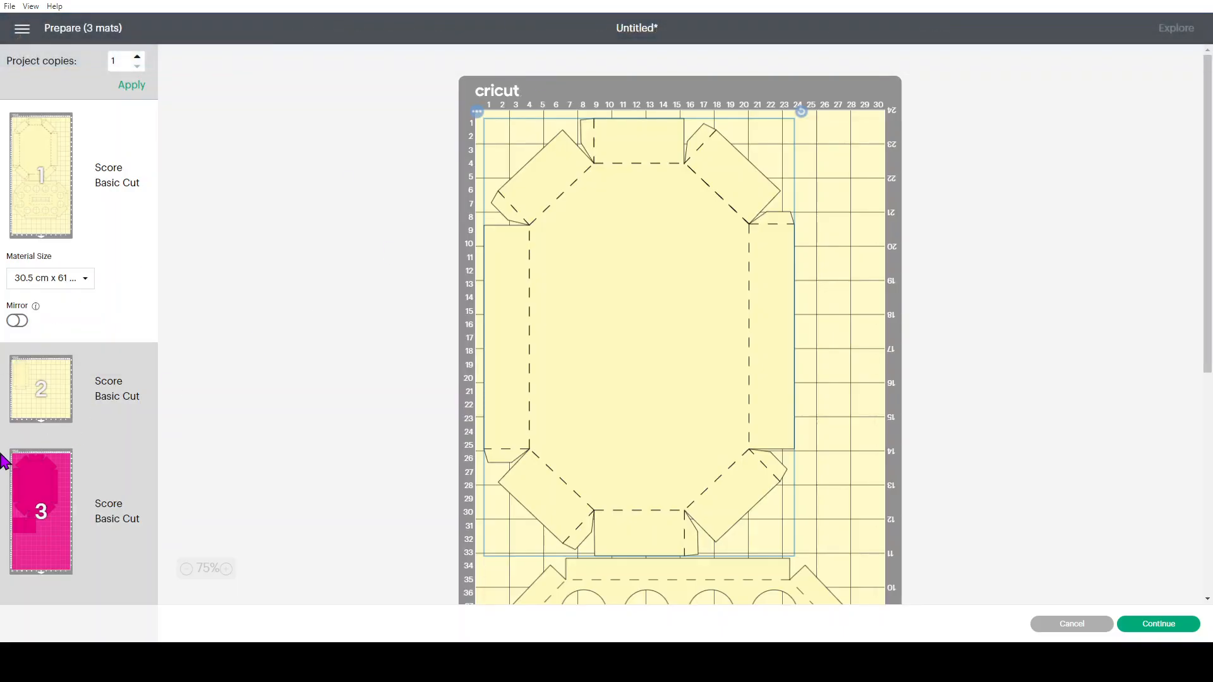
Set the material size of the first and third mats to 29.7 cm x 42 cm (A3)
click(81, 285)
click(81, 319)
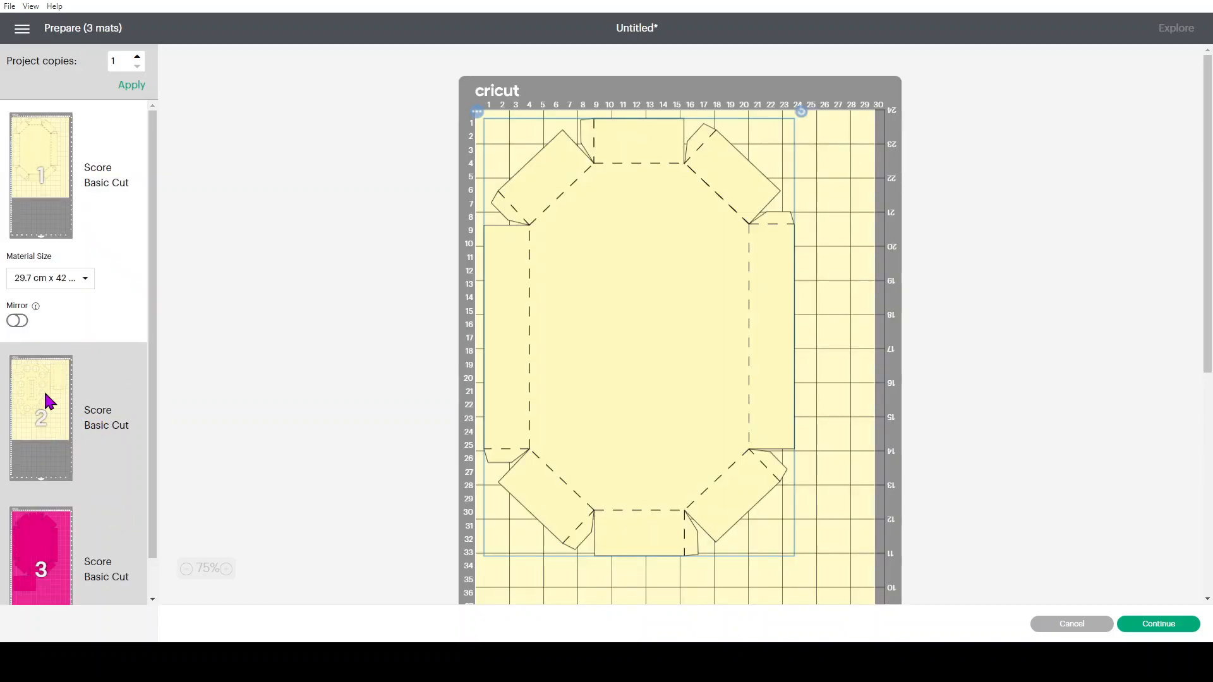
click(44, 403)
scroll(74, 343, down, 1)
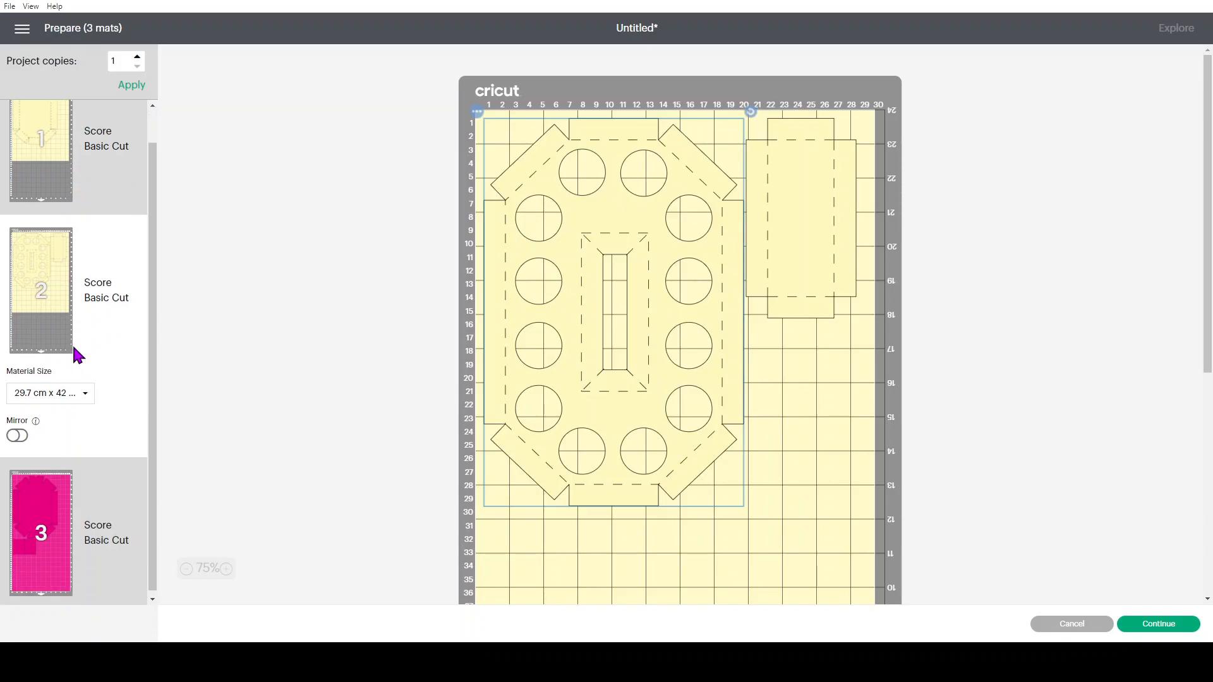
click(48, 503)
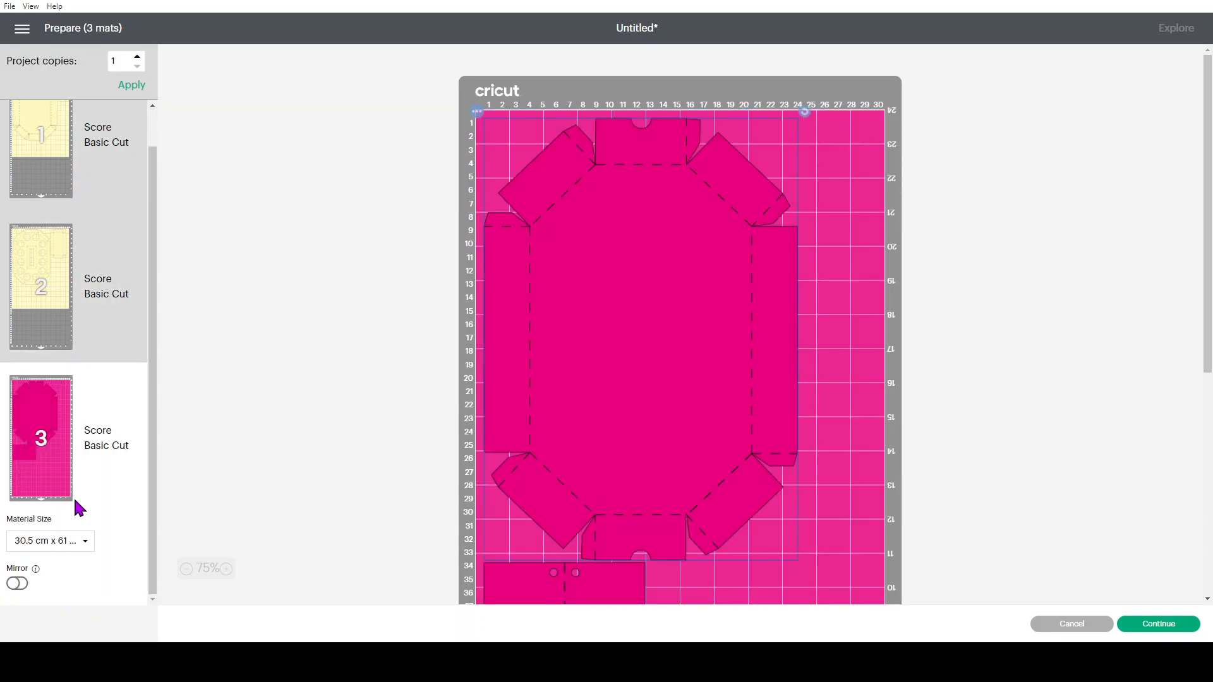
click(50, 544)
click(66, 584)
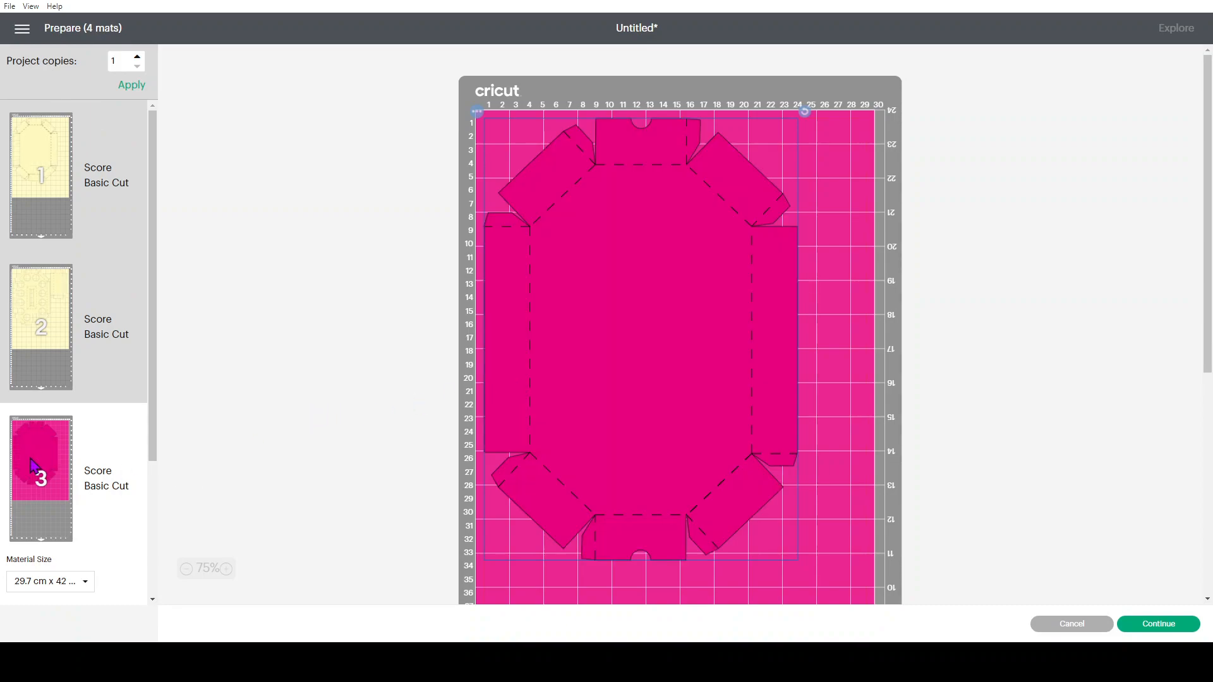
Open the object options of the magenta rectangle on the fourth mat
scroll(40, 514, down, 5)
click(41, 520)
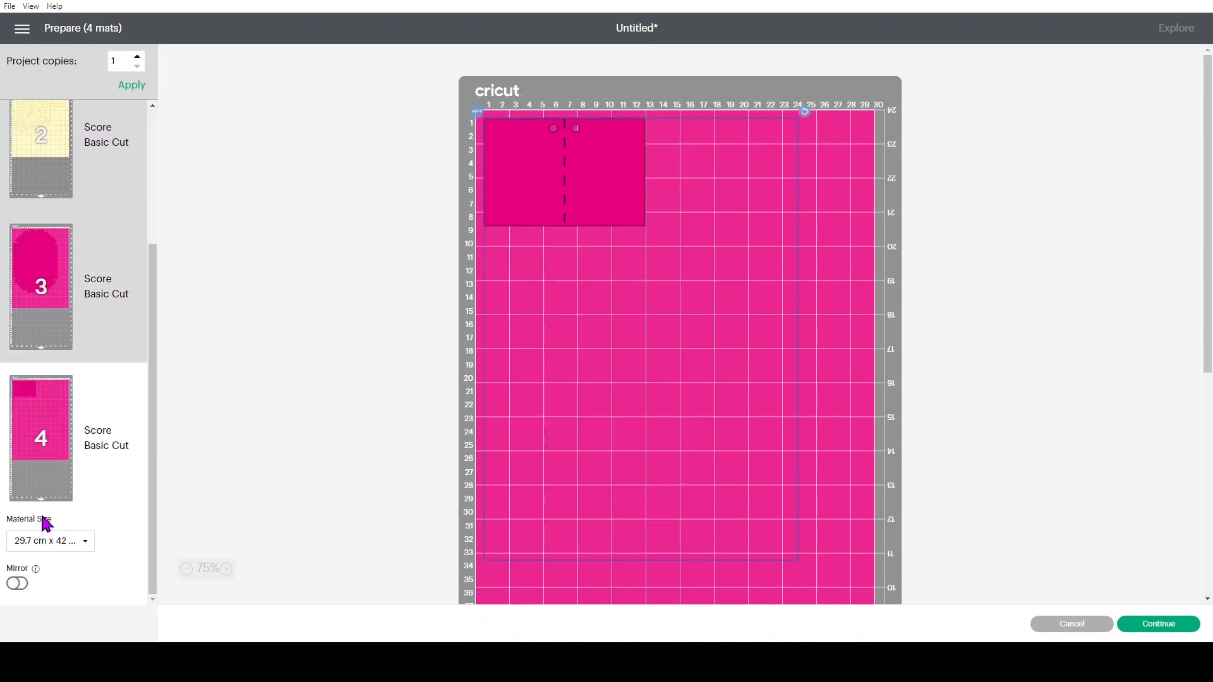
click(477, 112)
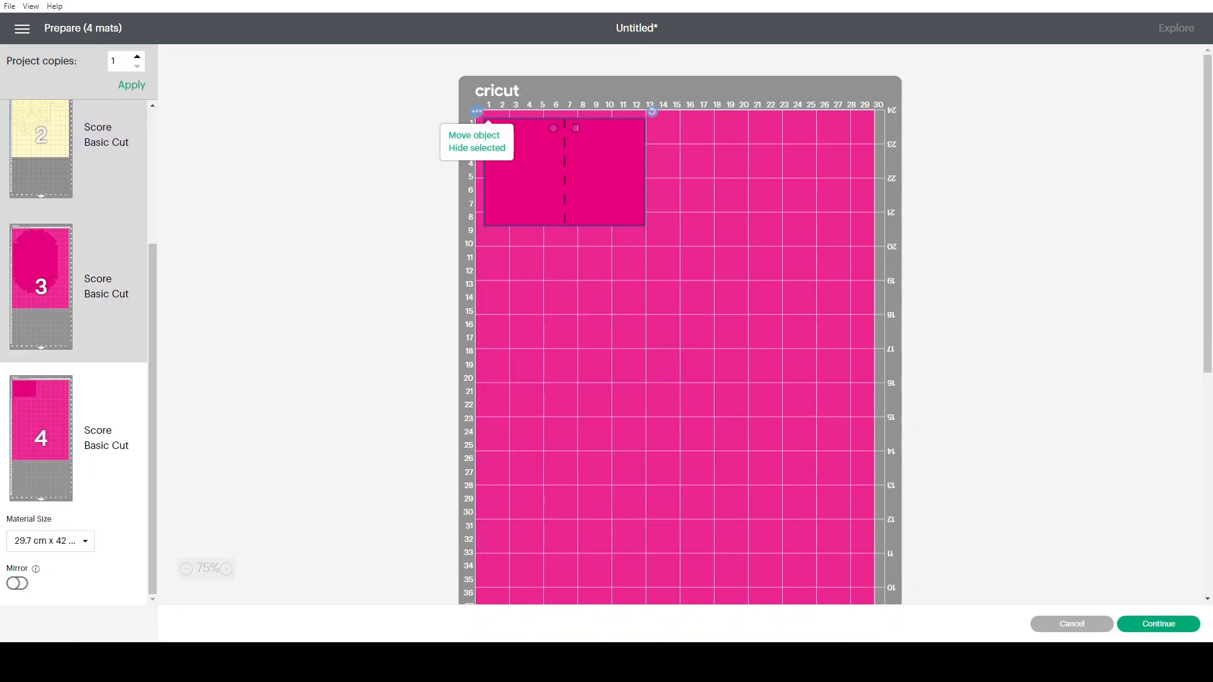
Proceed to the cutting stage, close the machine connection instructions and cancel the cut
click(1150, 624)
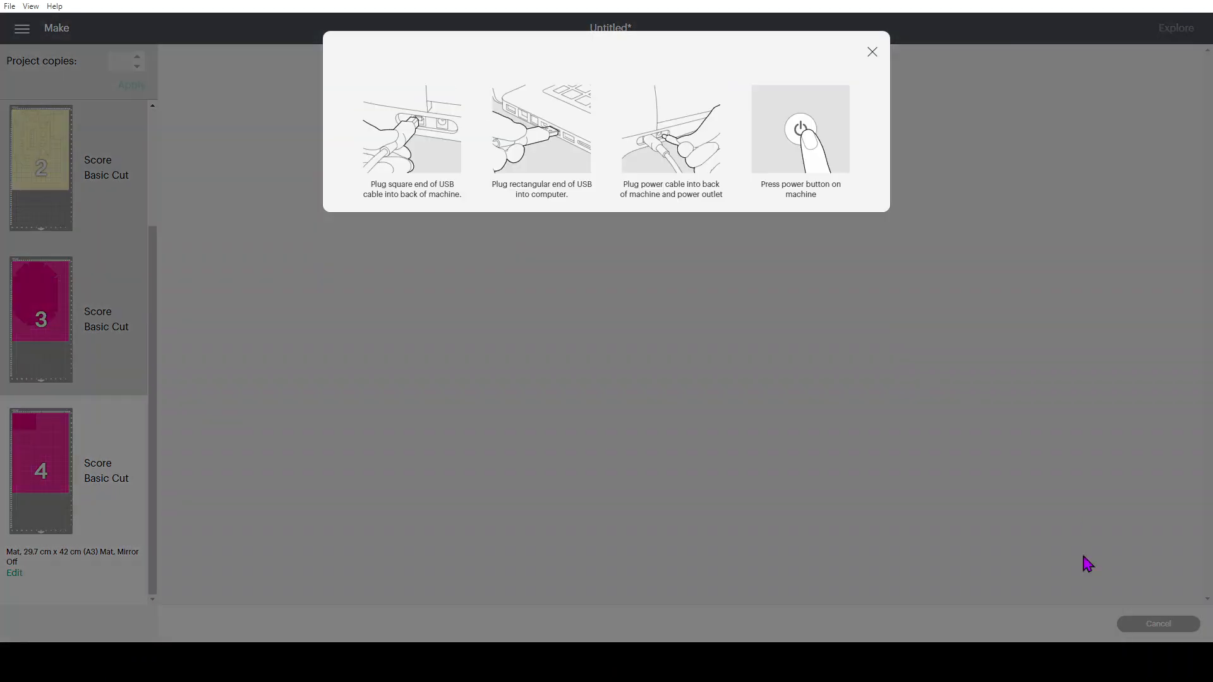
click(873, 53)
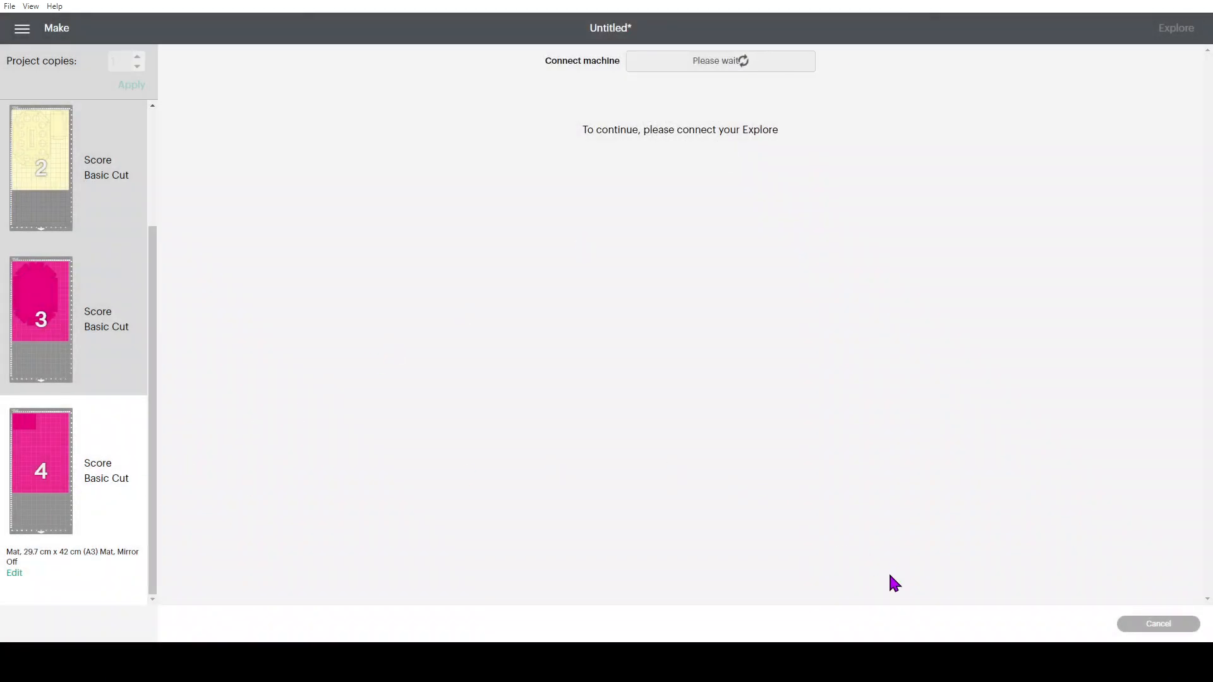
click(1140, 628)
click(643, 52)
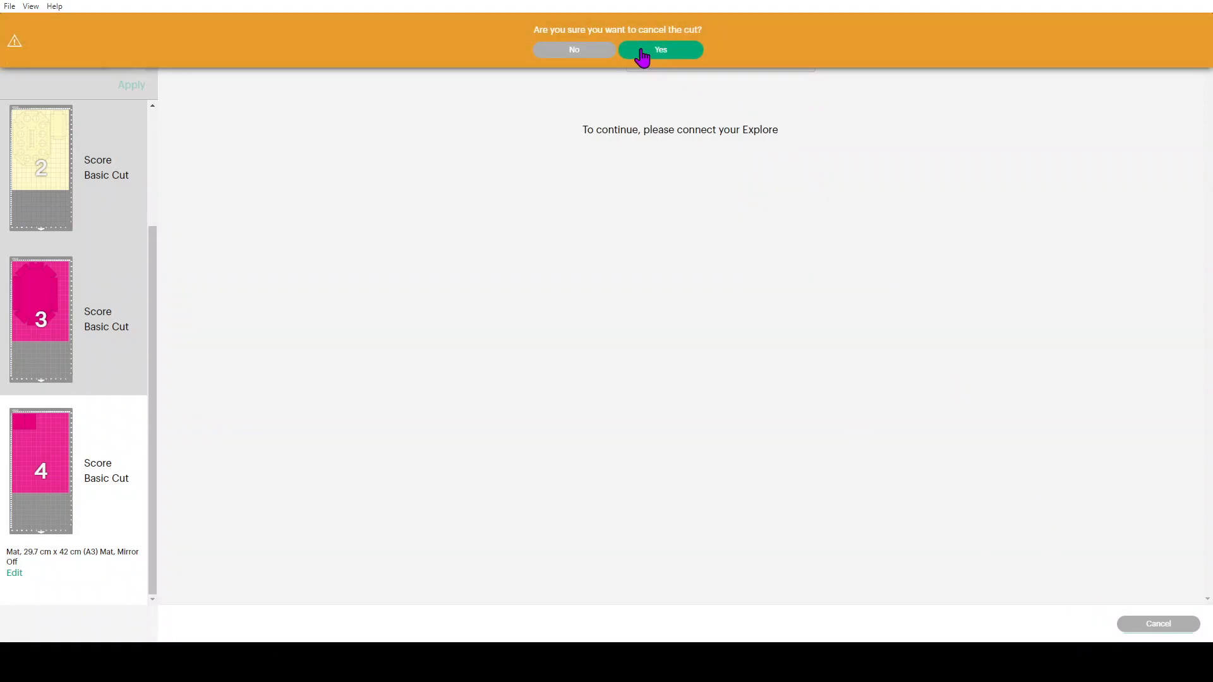
click(511, 147)
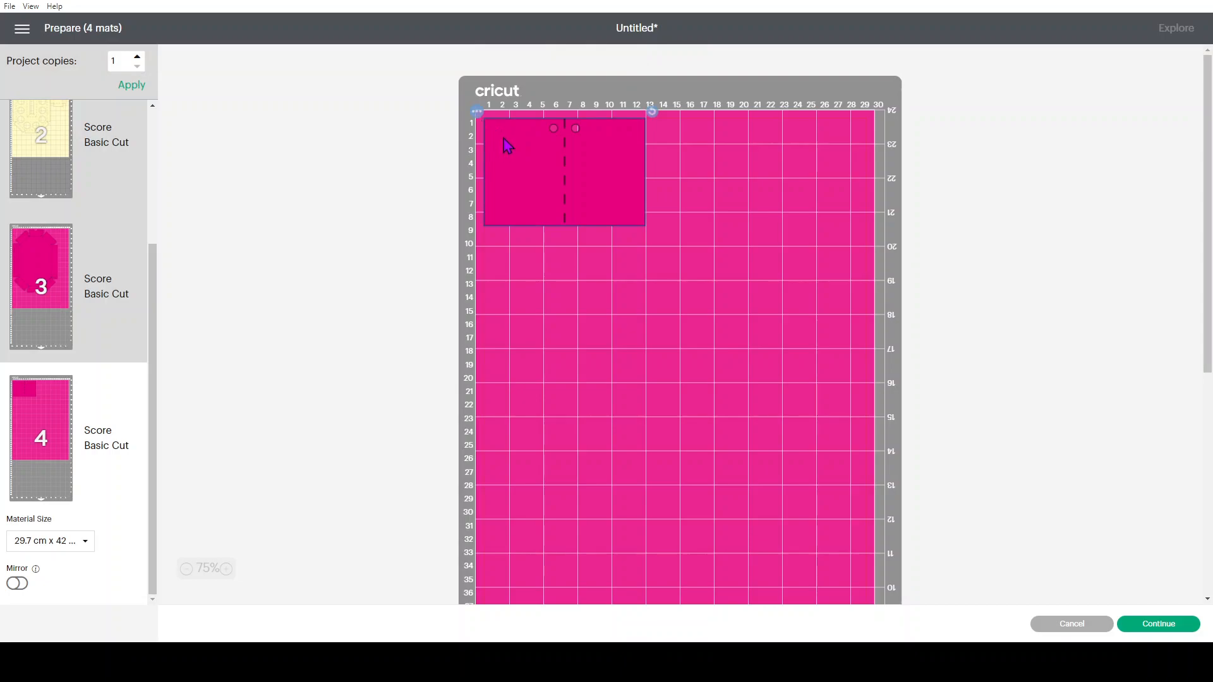
Try to move the magenta rectangle from the fourth mat to another mat, then cancel mat preparation
click(478, 114)
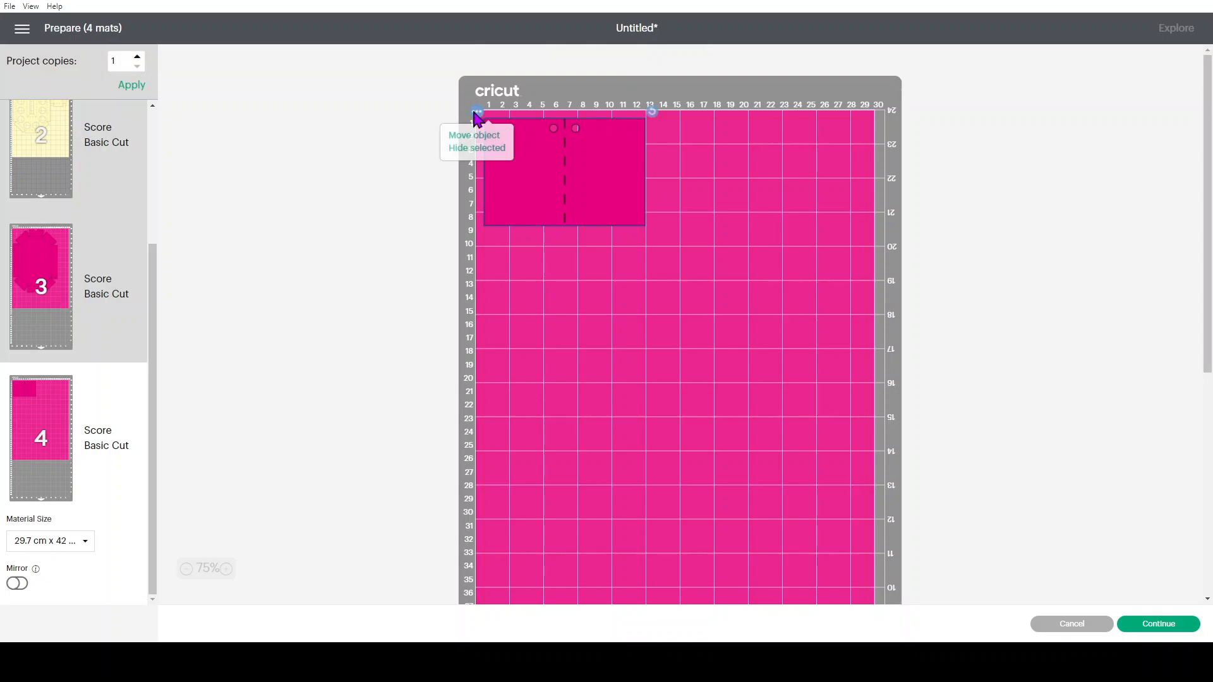
click(457, 140)
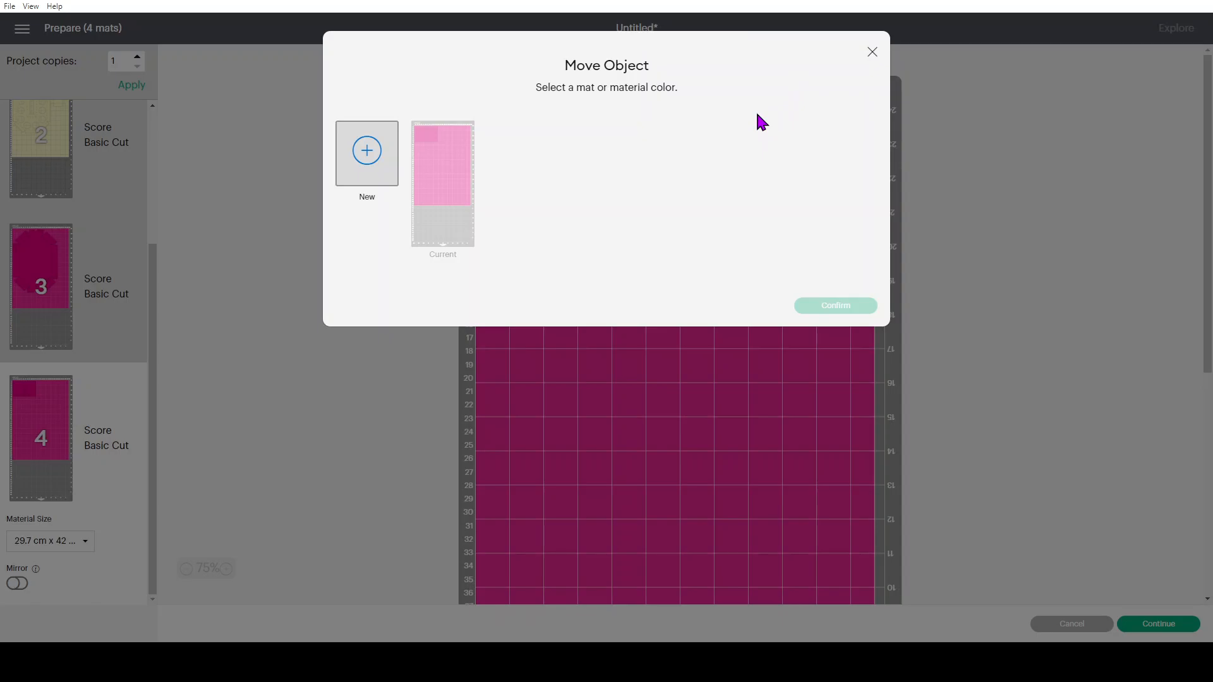
click(871, 53)
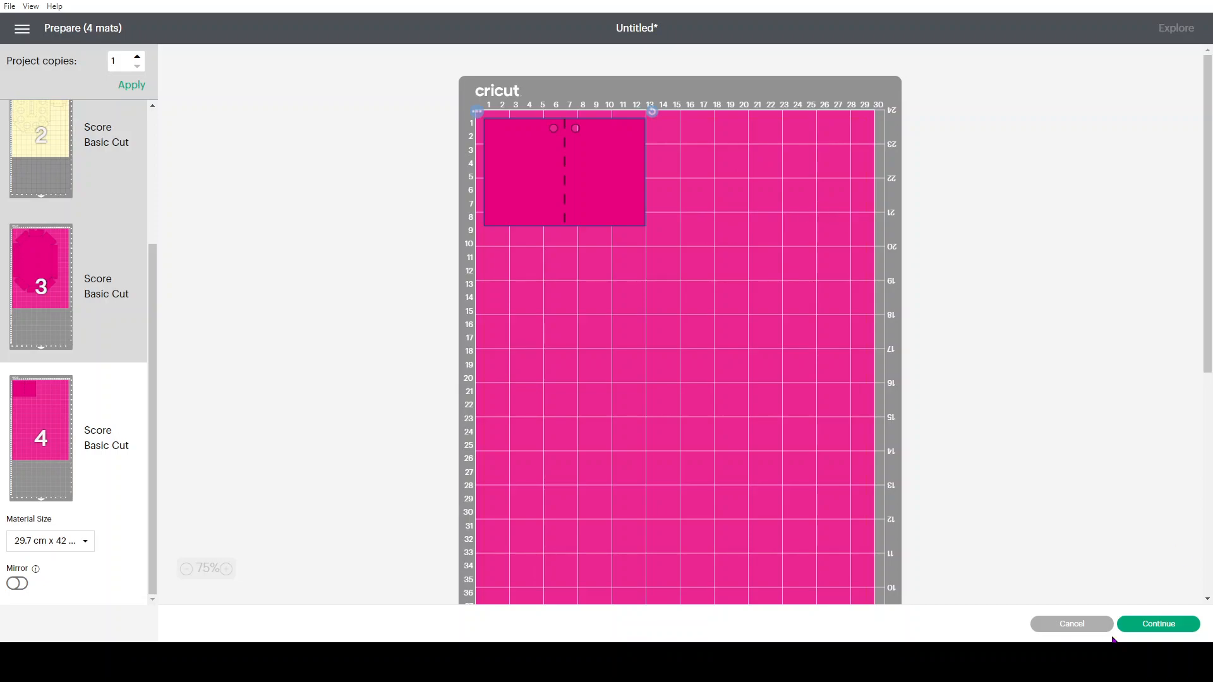
click(1063, 625)
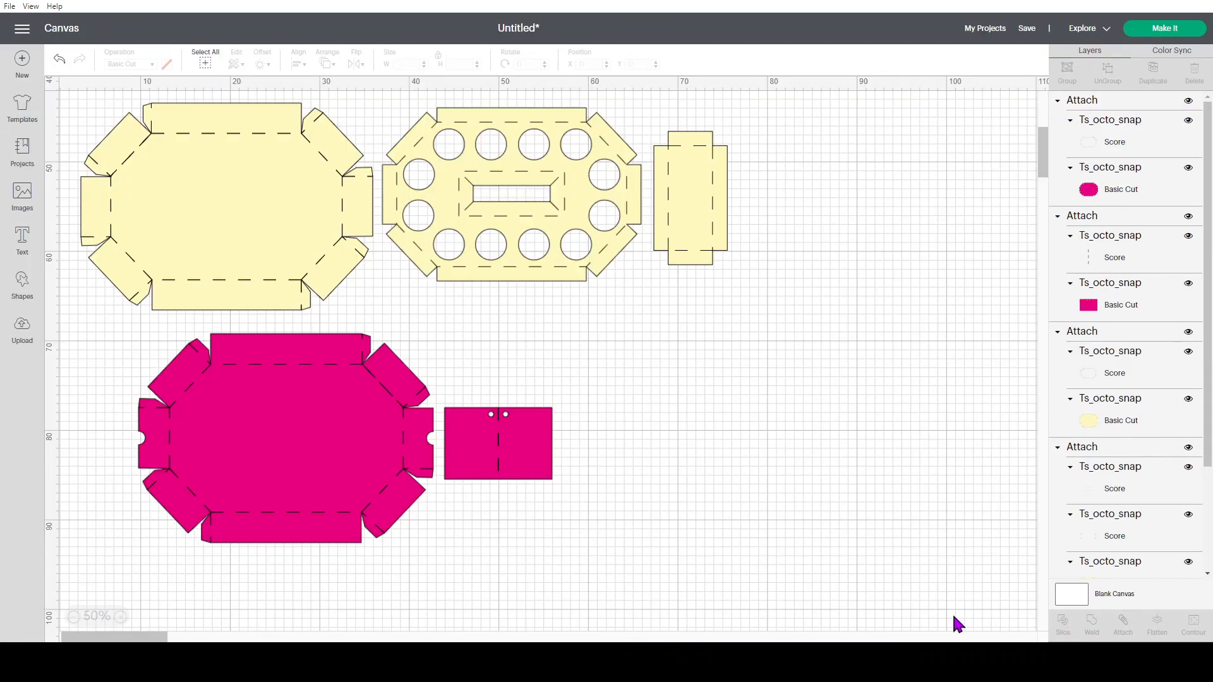
Rotate the magenta octagon 90° and reposition it and the magenta rectangle apart in the empty area below the yellow pieces
drag(256, 392, 683, 335)
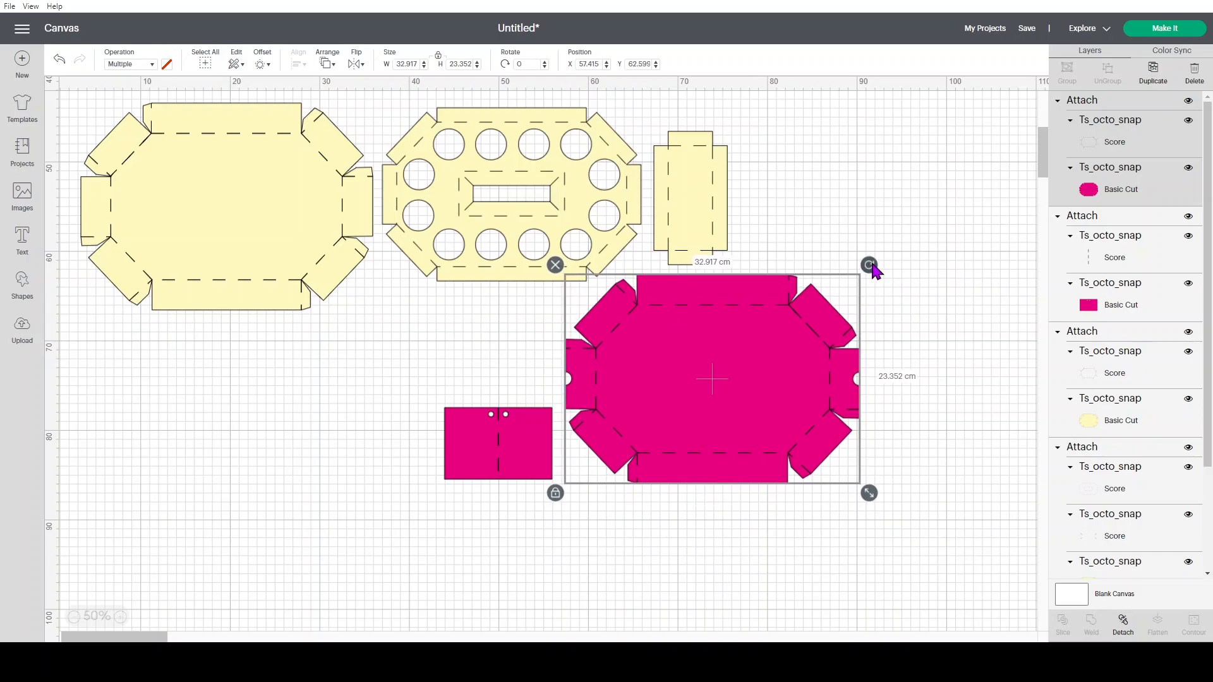
drag(875, 270, 803, 532)
drag(718, 334, 690, 374)
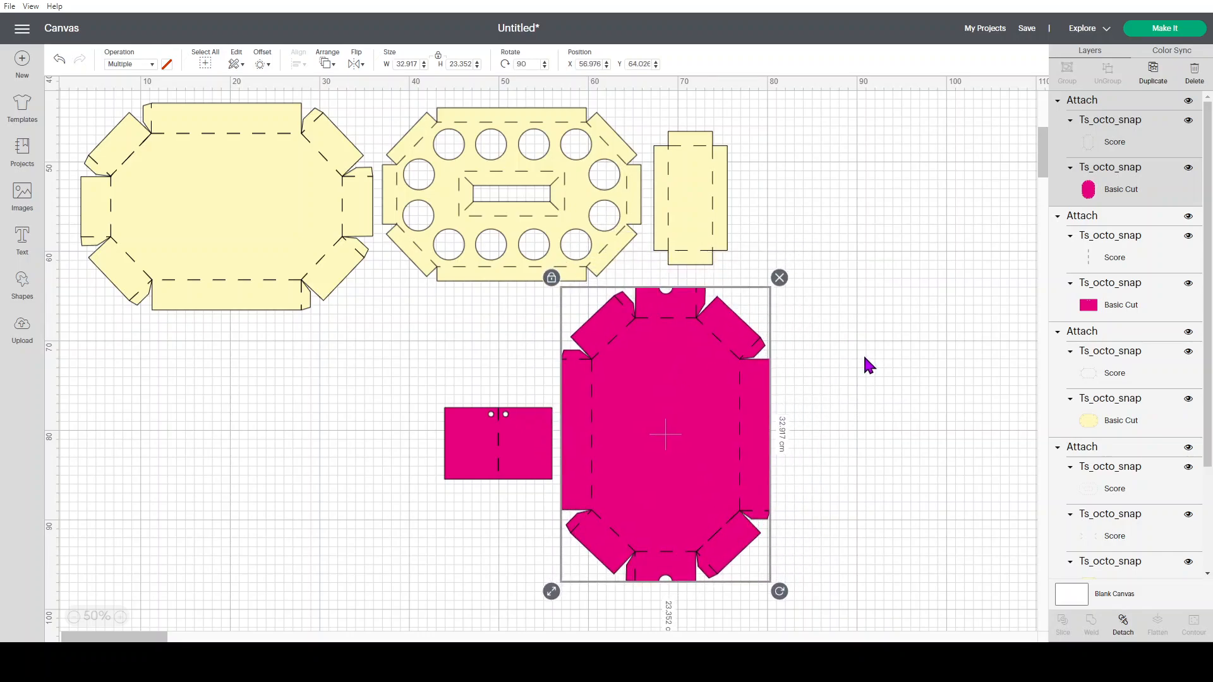
click(866, 360)
drag(496, 466, 862, 554)
drag(684, 366, 526, 374)
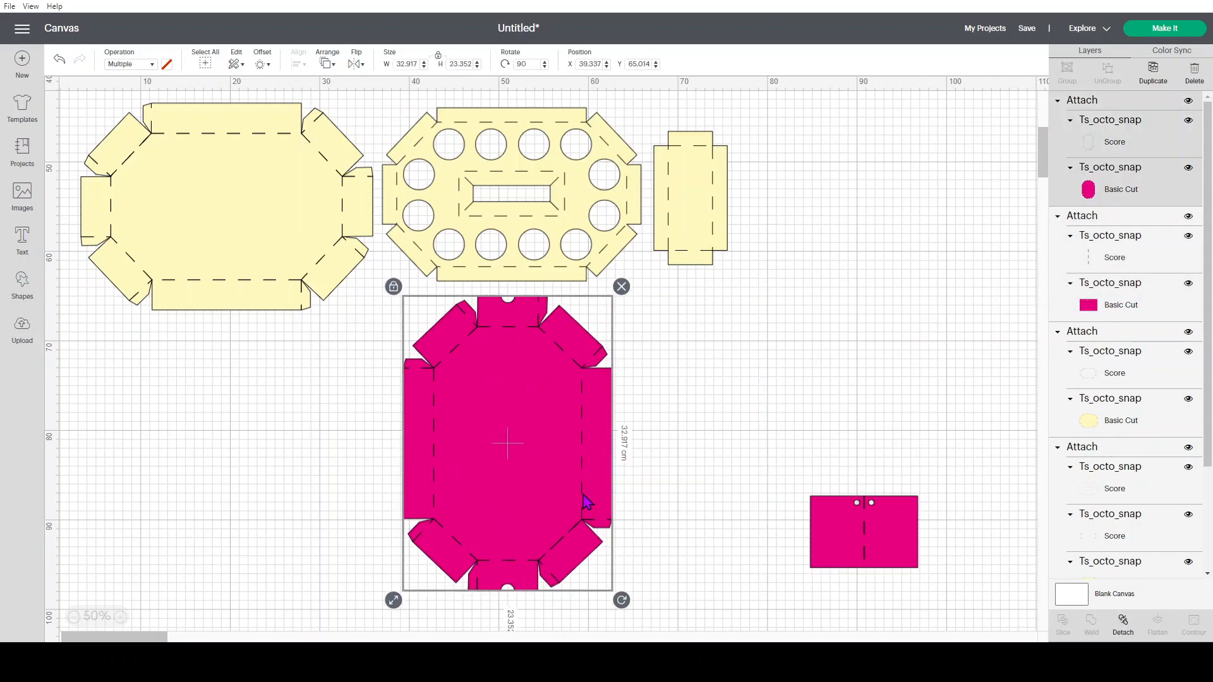
Insert a square and resize it to 29.7 cm wide by 42 cm high as an A3 guide
scroll(860, 387, down, 2)
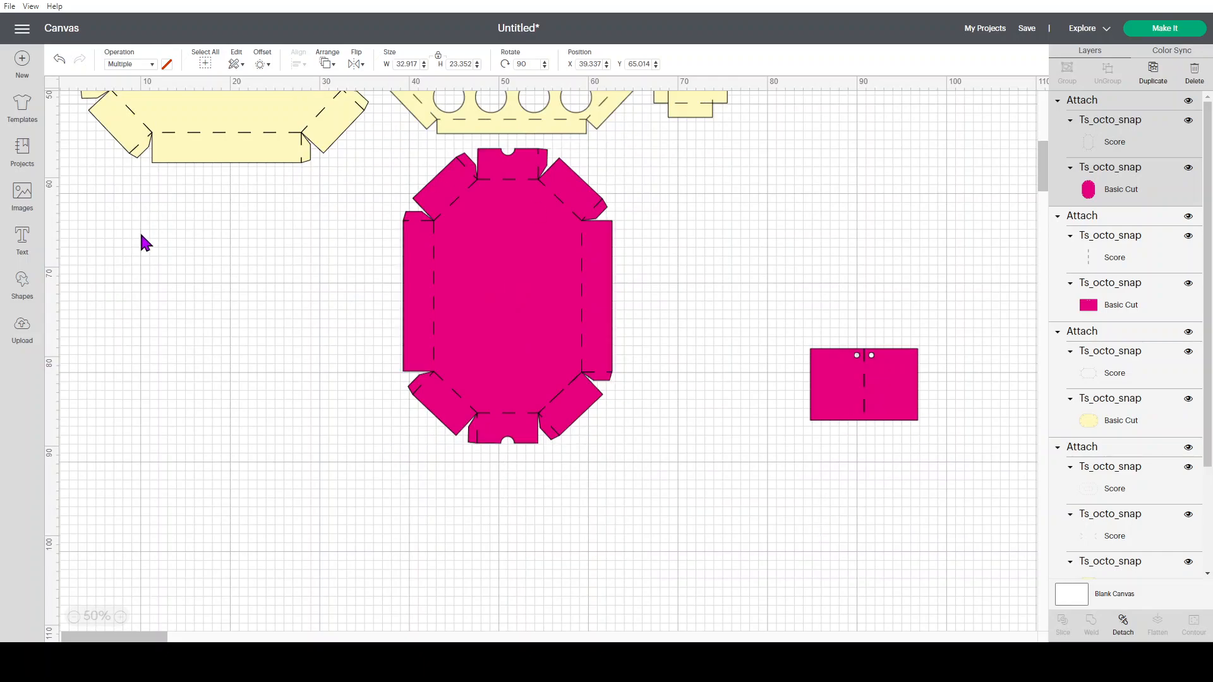
click(142, 247)
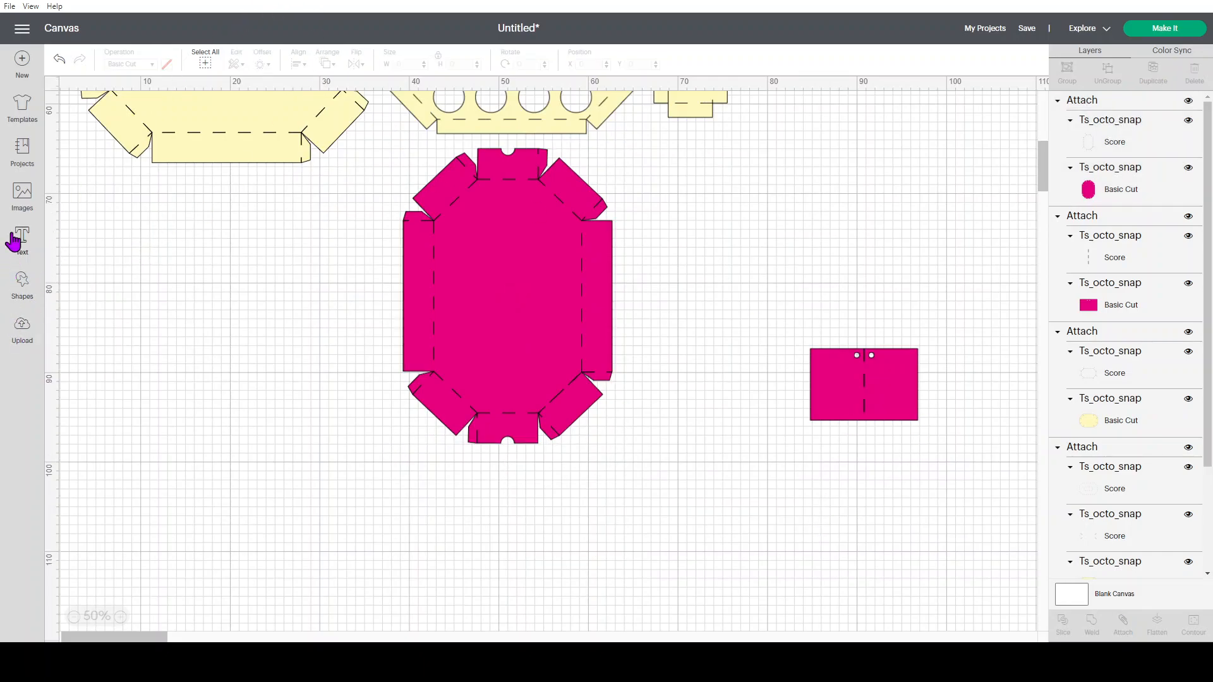
click(22, 283)
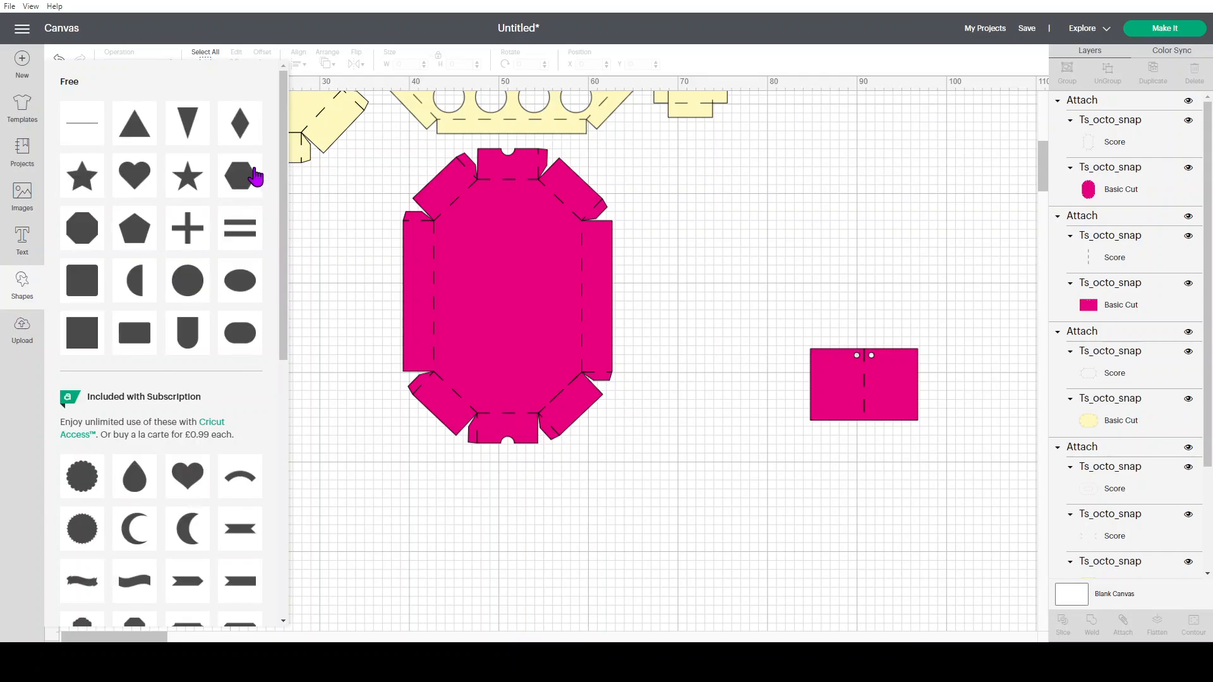
click(84, 341)
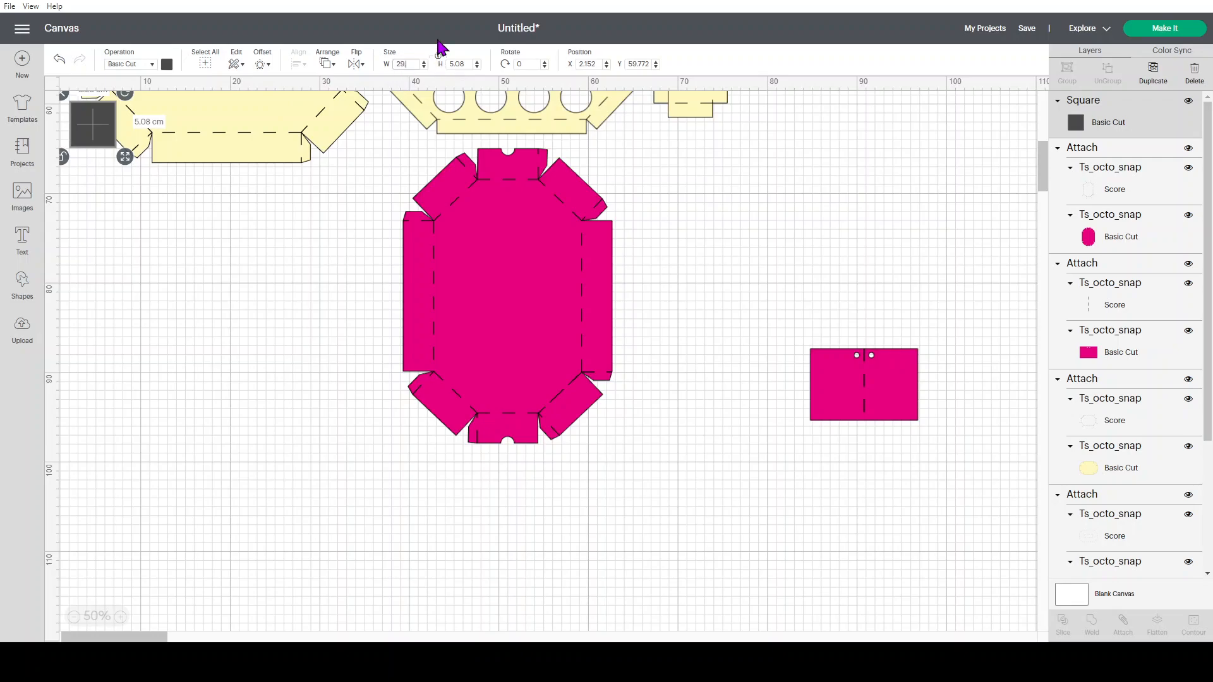
key(Tab)
key(Return)
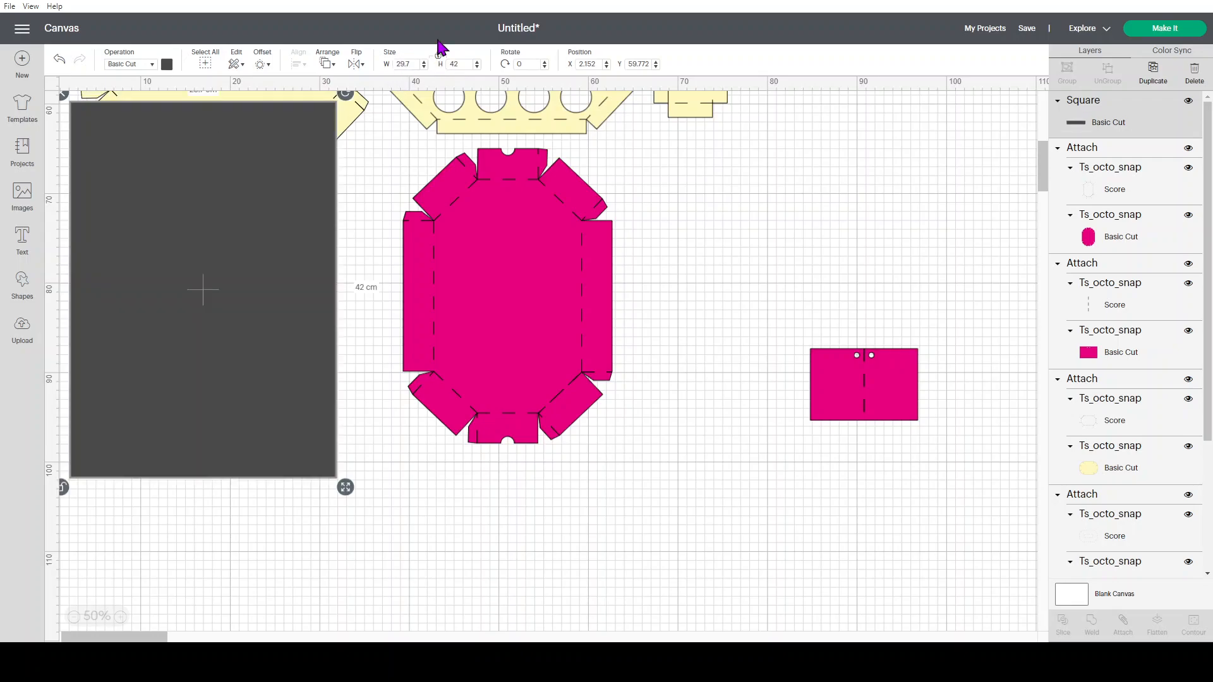
Move the A3 guide between the two magenta pieces and place it beneath them in the layer order
drag(244, 282, 698, 399)
mouse_move(1102, 123)
mouse_down()
mouse_move(1128, 352)
mouse_move(1109, 471)
mouse_move(1127, 566)
mouse_up()
click(925, 496)
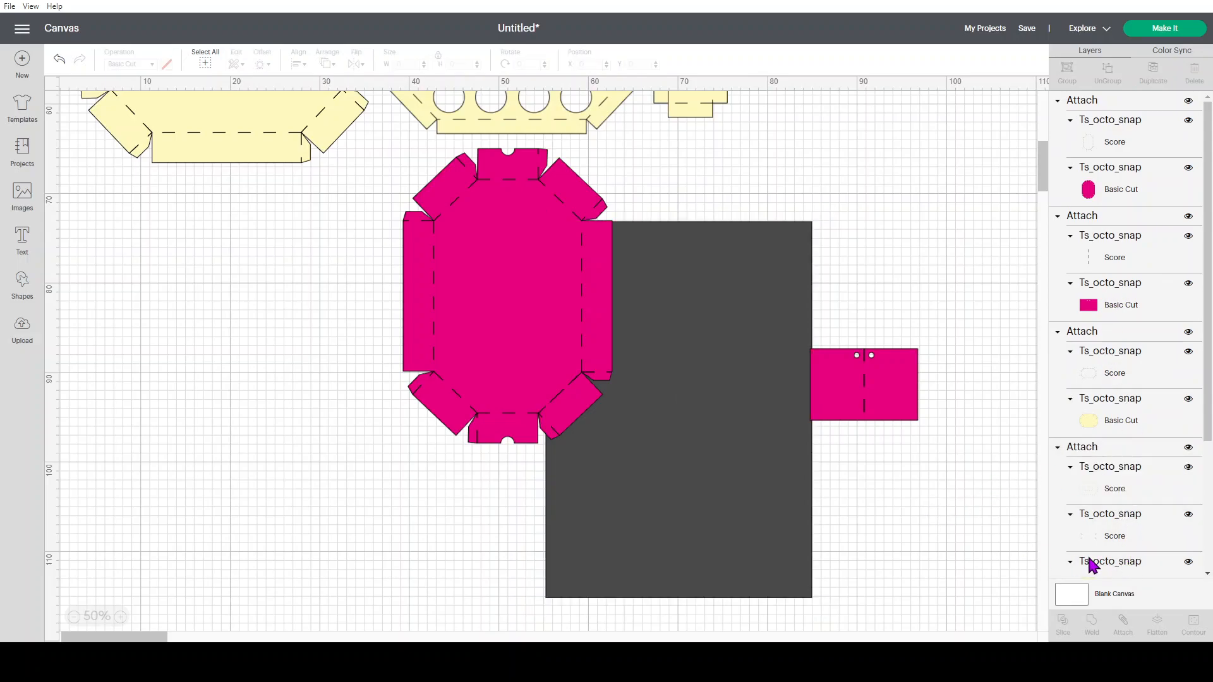
Place the magenta octagon in the upper part of the A3 guide and the magenta rectangle below it near the guide's lower-right corner
drag(488, 240, 636, 317)
click(918, 211)
drag(837, 372, 719, 553)
drag(716, 547, 715, 545)
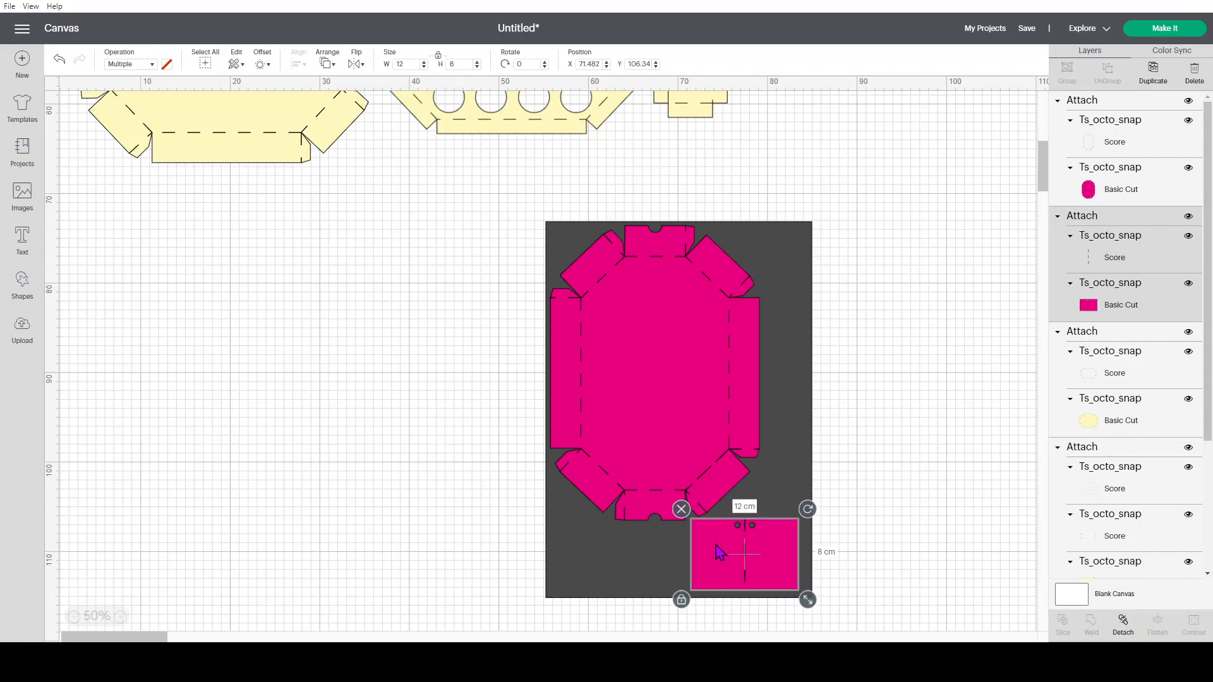
Shift the magenta rectangle slightly left to fine-tune its gap from the A3 guide's edge
click(120, 616)
click(120, 616)
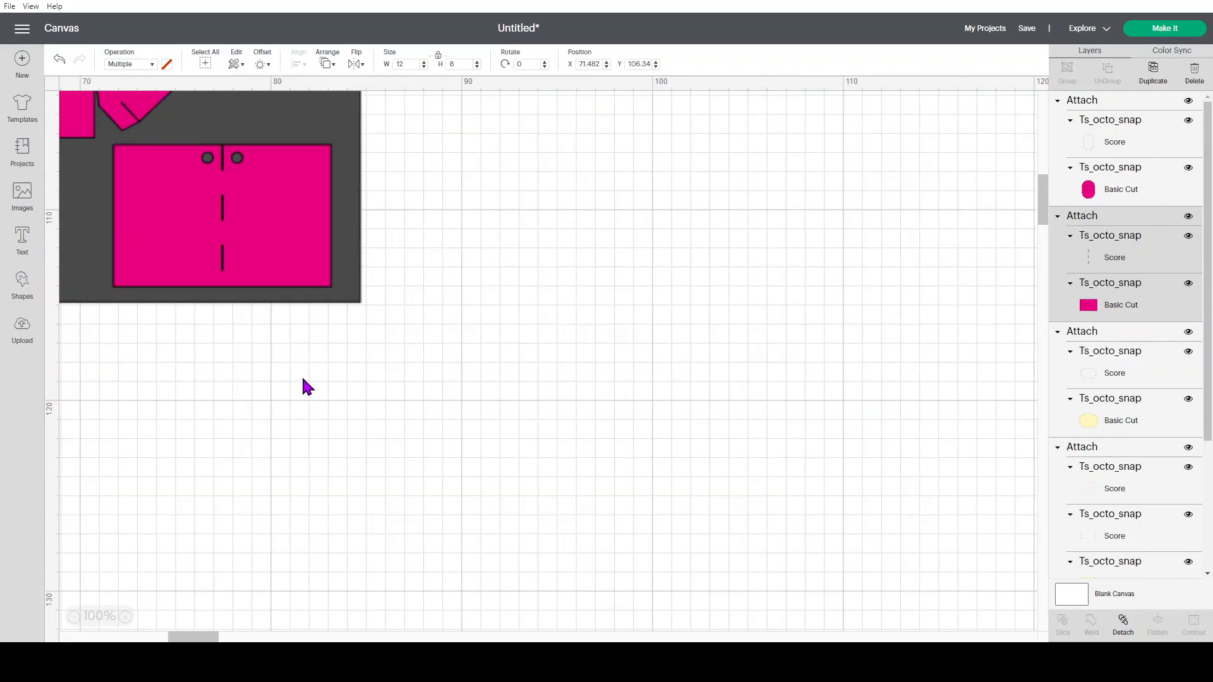
drag(179, 289, 168, 257)
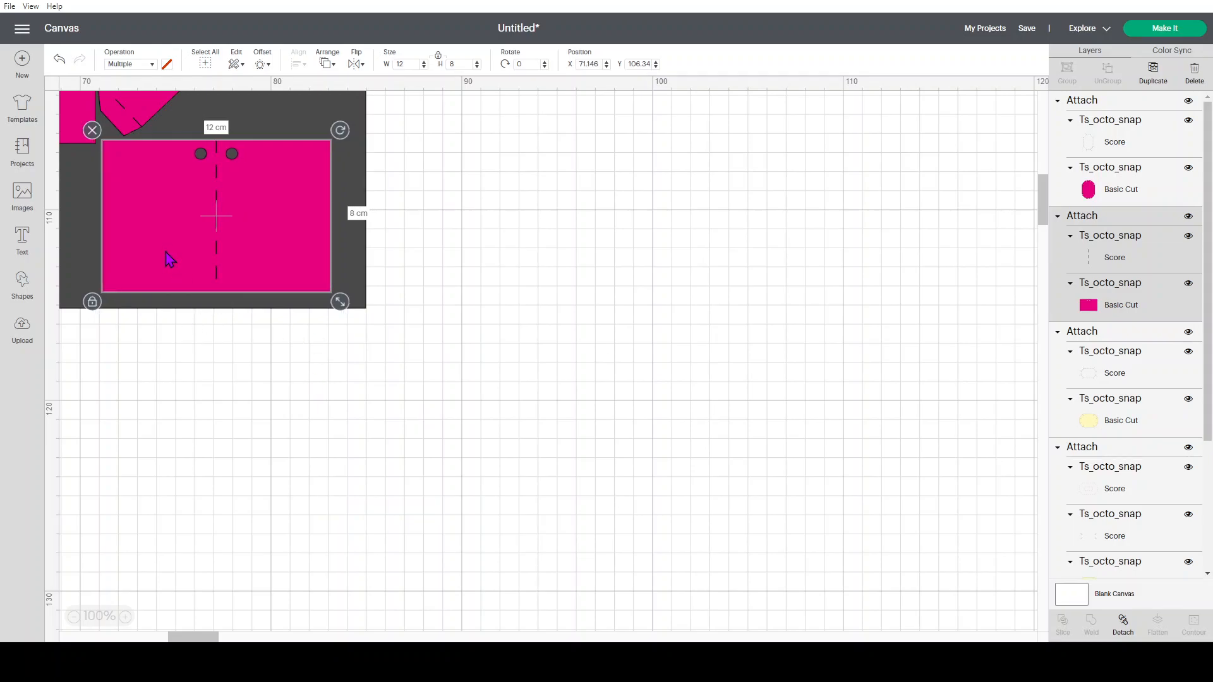
click(73, 617)
click(73, 617)
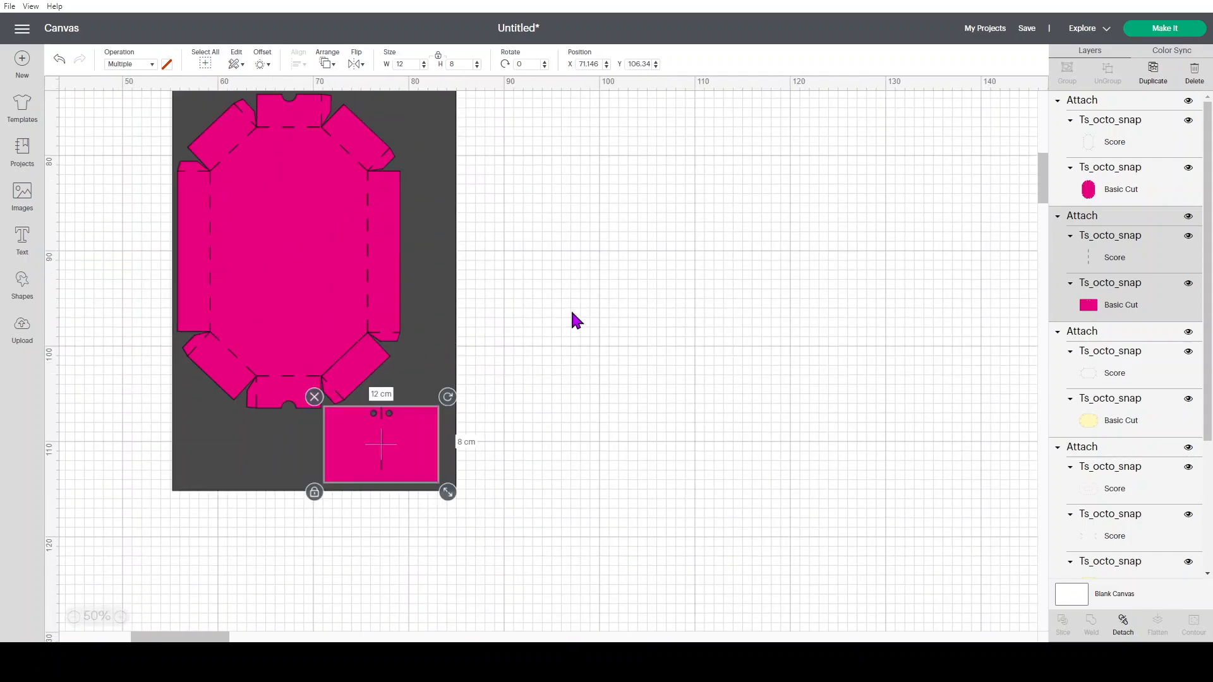
Delete the dark A3 guide rectangle behind the magenta pieces
scroll(572, 312, up, 1)
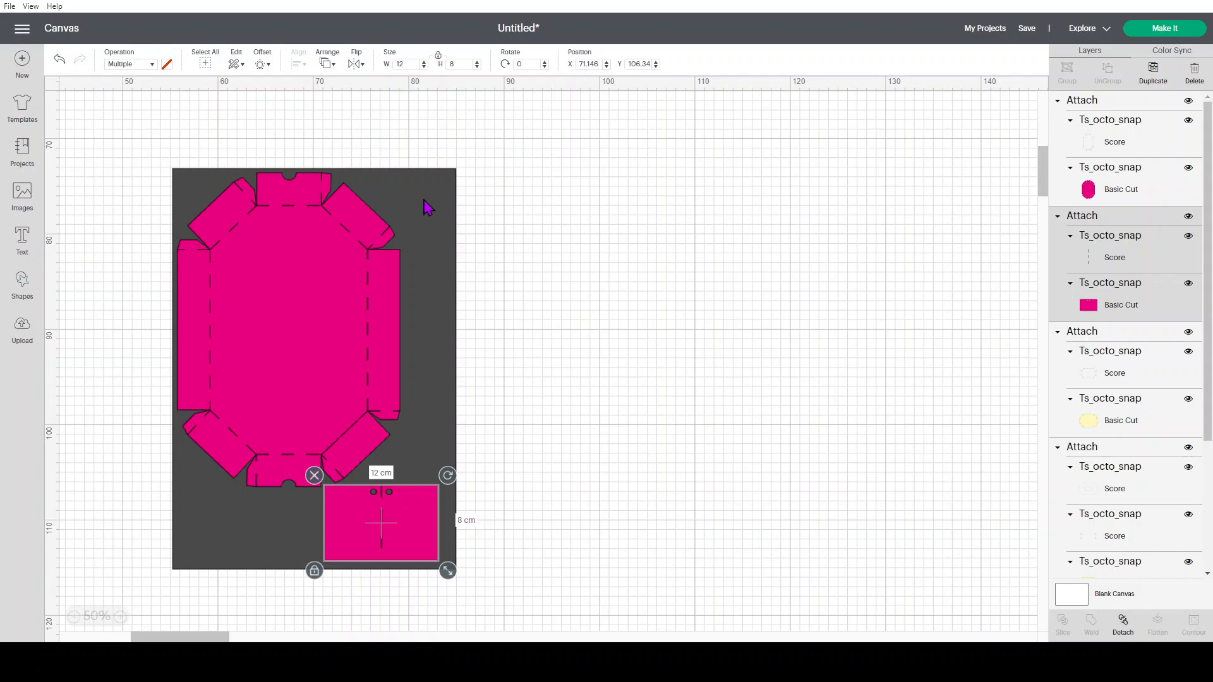
click(432, 199)
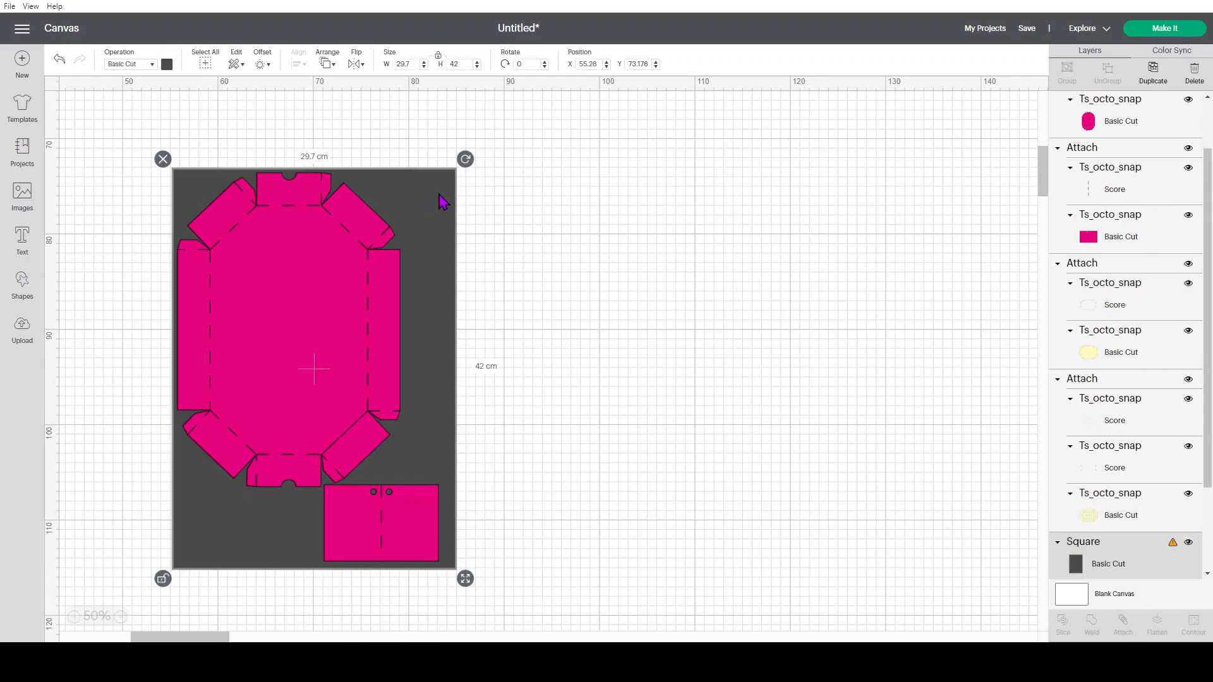
key(Delete)
Attach the magenta octagon and magenta rectangle together to keep their arrangement for cutting
drag(127, 146, 174, 260)
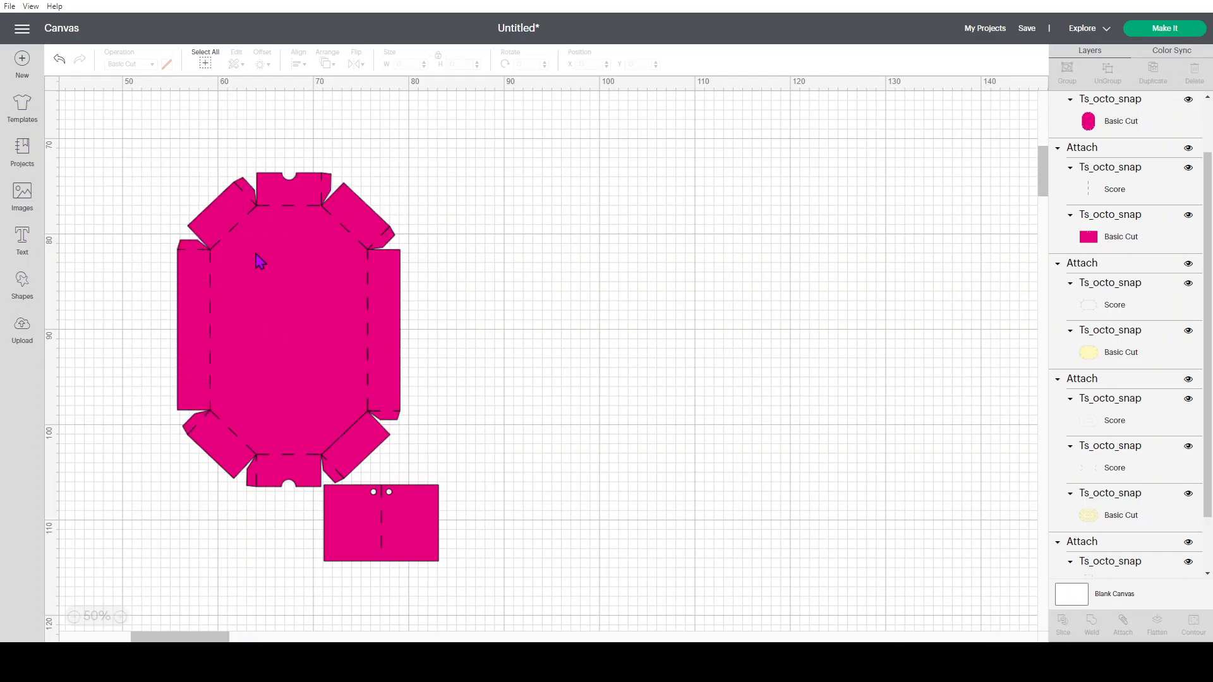
drag(139, 131, 531, 607)
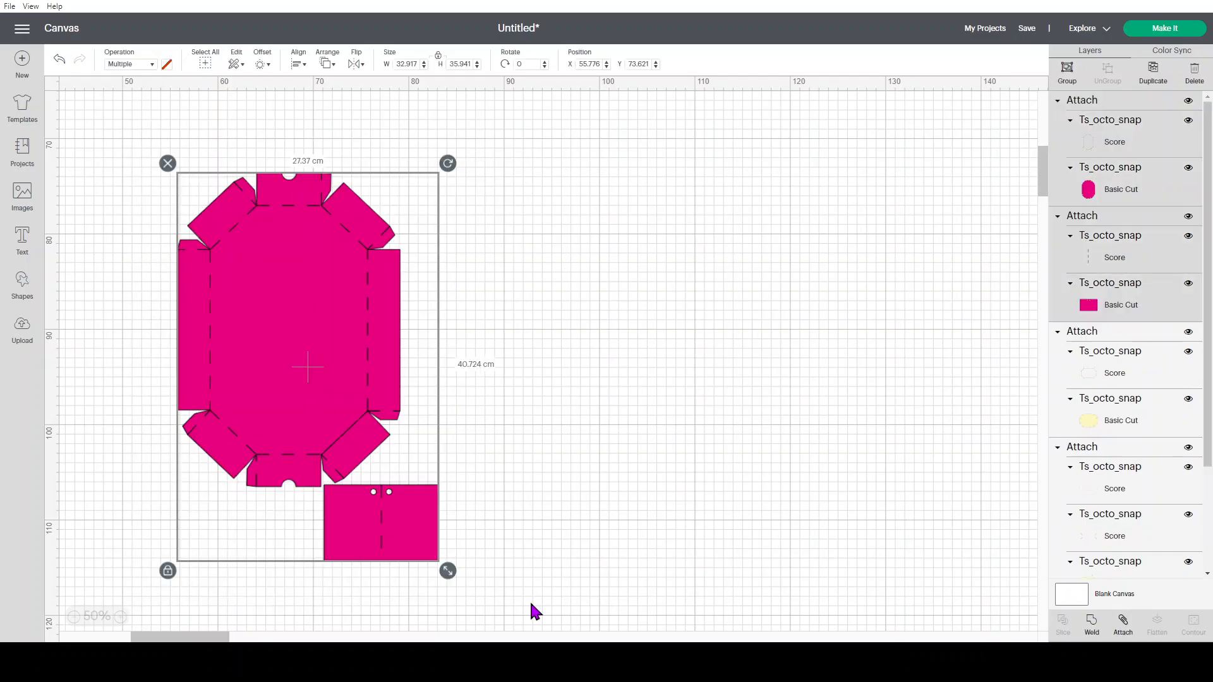
click(1119, 628)
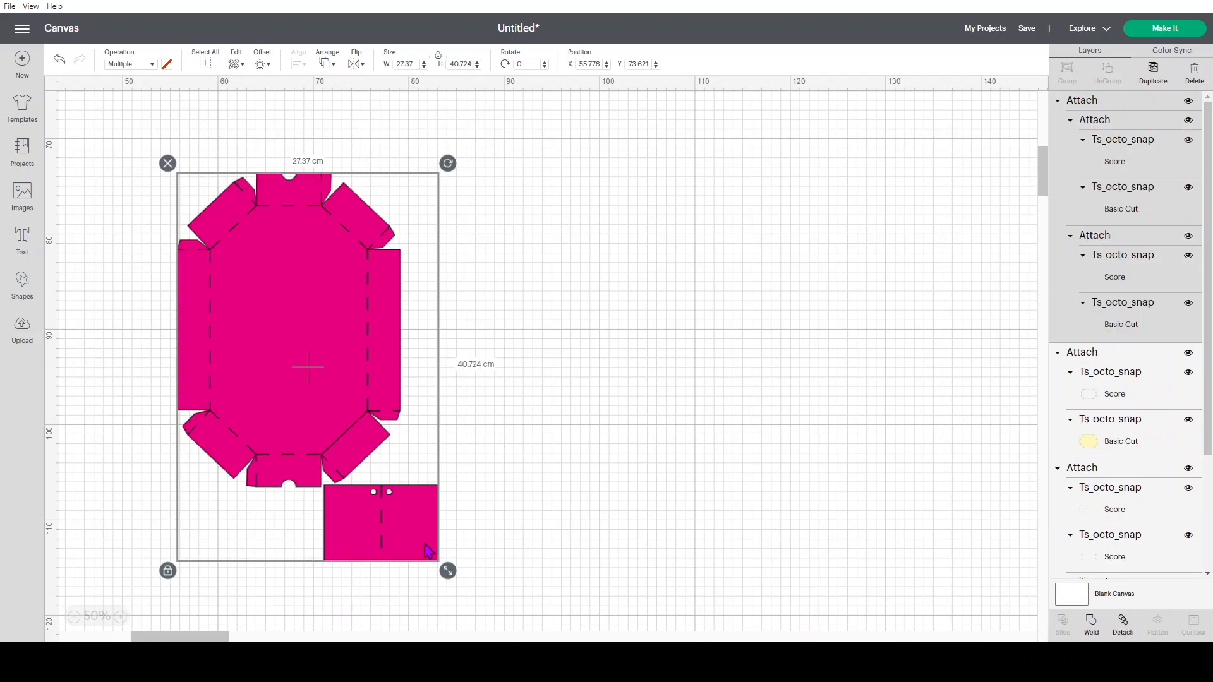
click(567, 500)
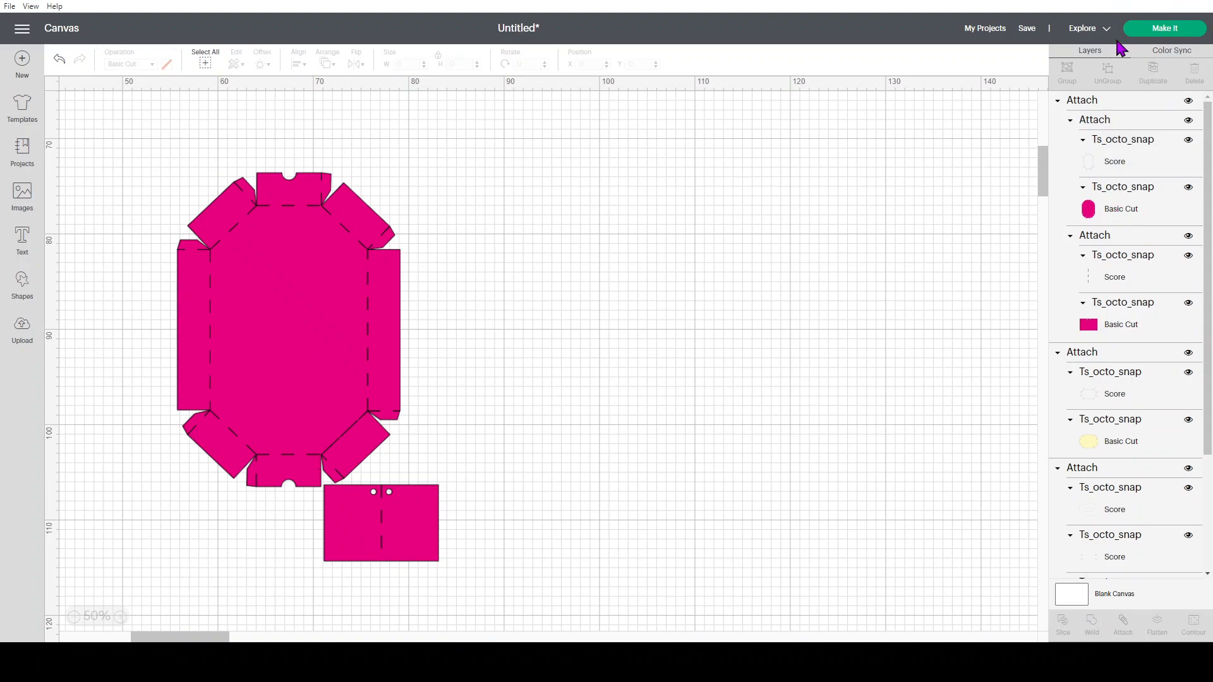
Start mat preparation, setting the first mat's material size to 29.7 cm x 42 cm (A3) and accepting a larger mat
click(1146, 35)
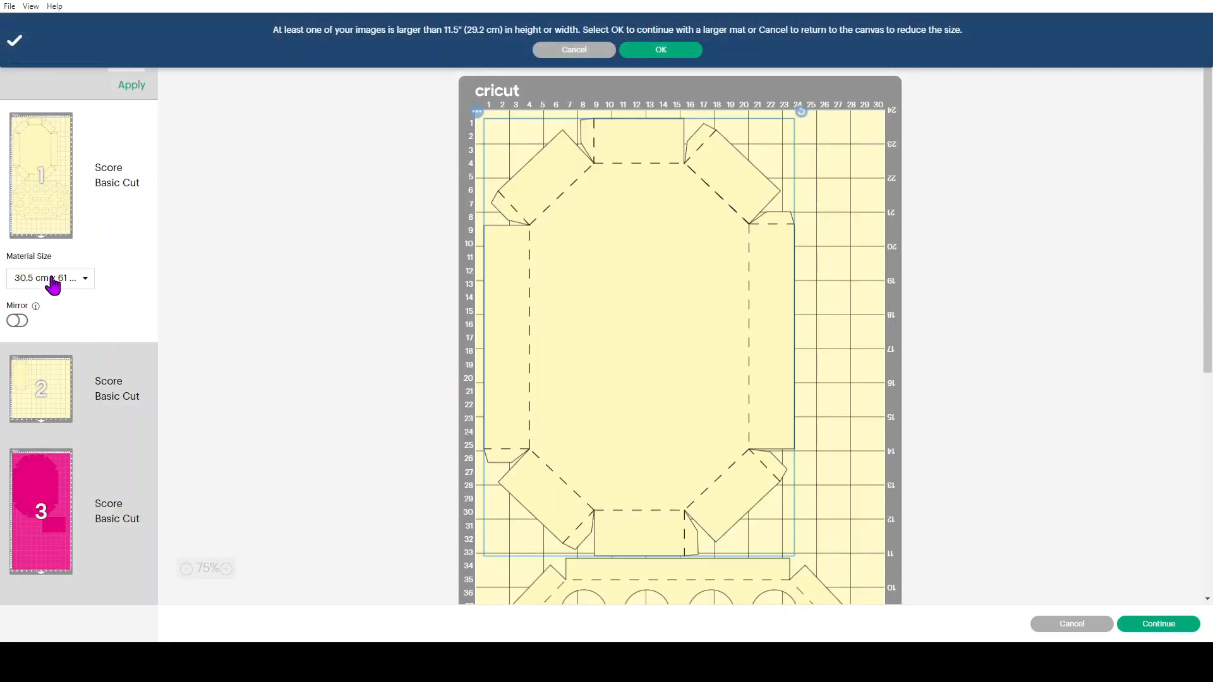
click(51, 278)
click(77, 326)
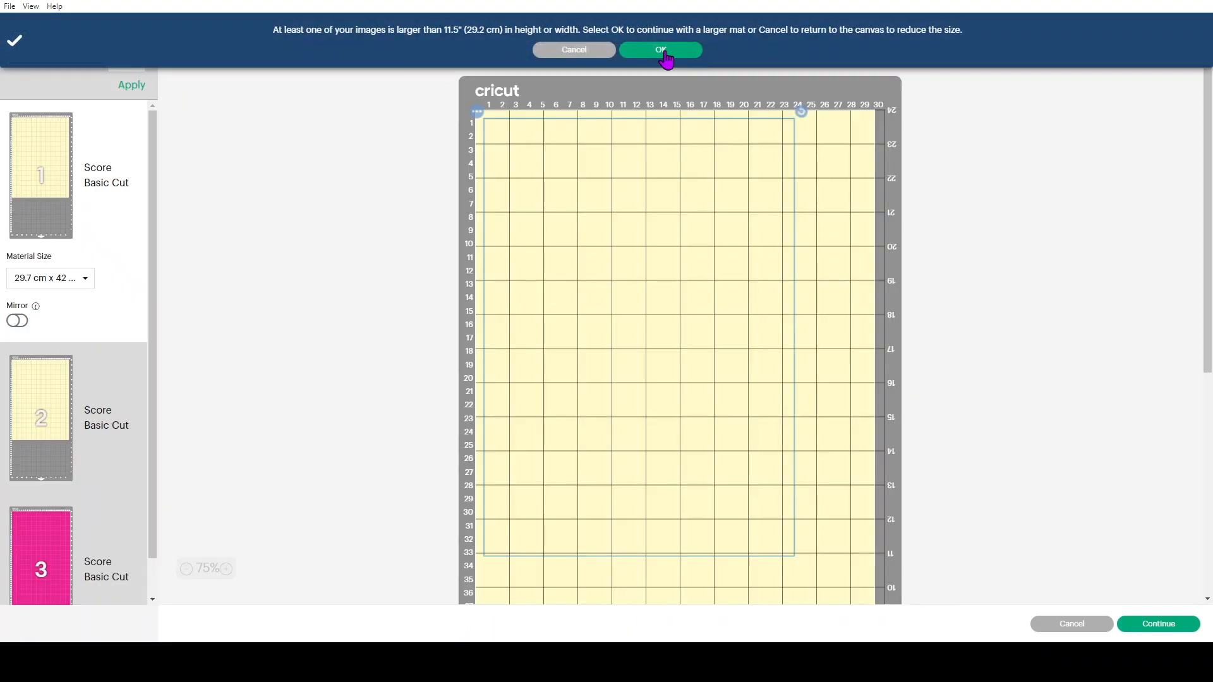
click(661, 51)
Review the layout of the pieces on the second and third mats
scroll(69, 358, down, 1)
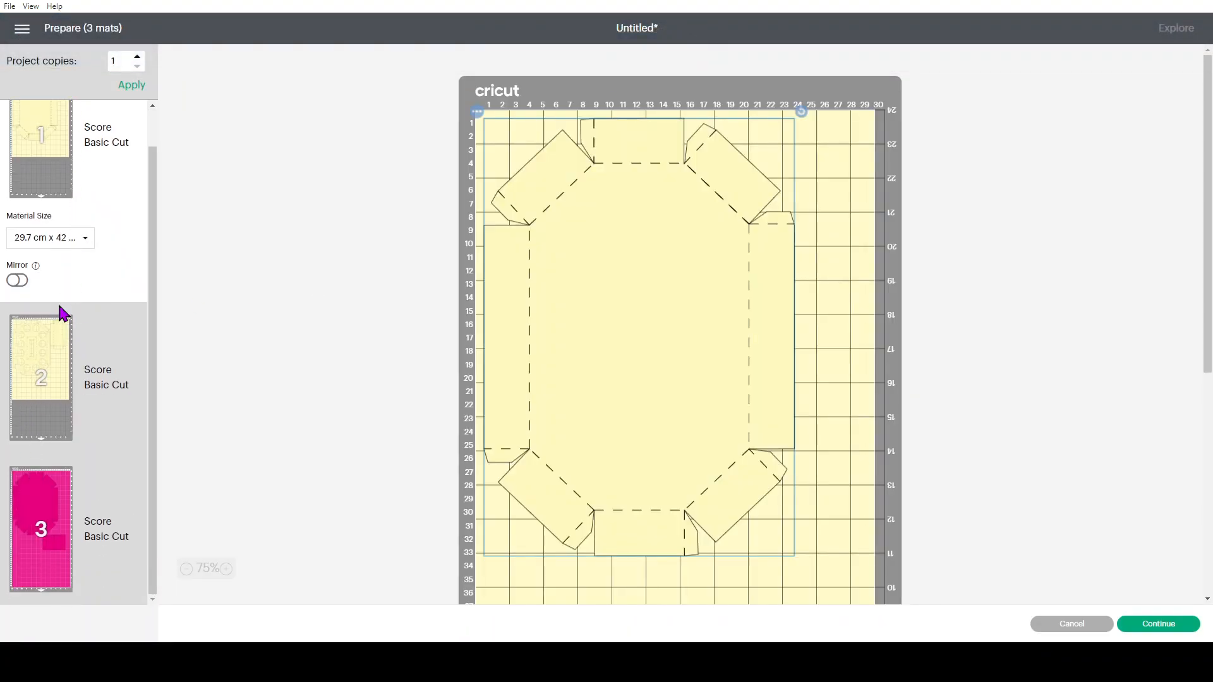
click(73, 365)
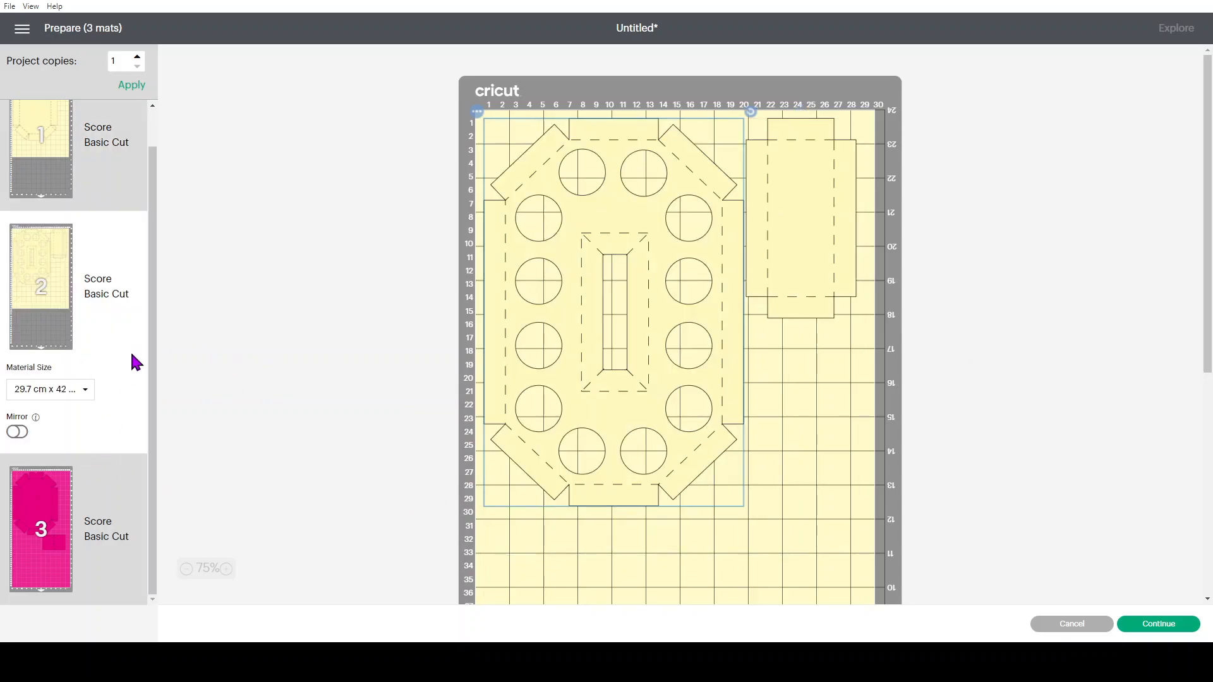
click(44, 495)
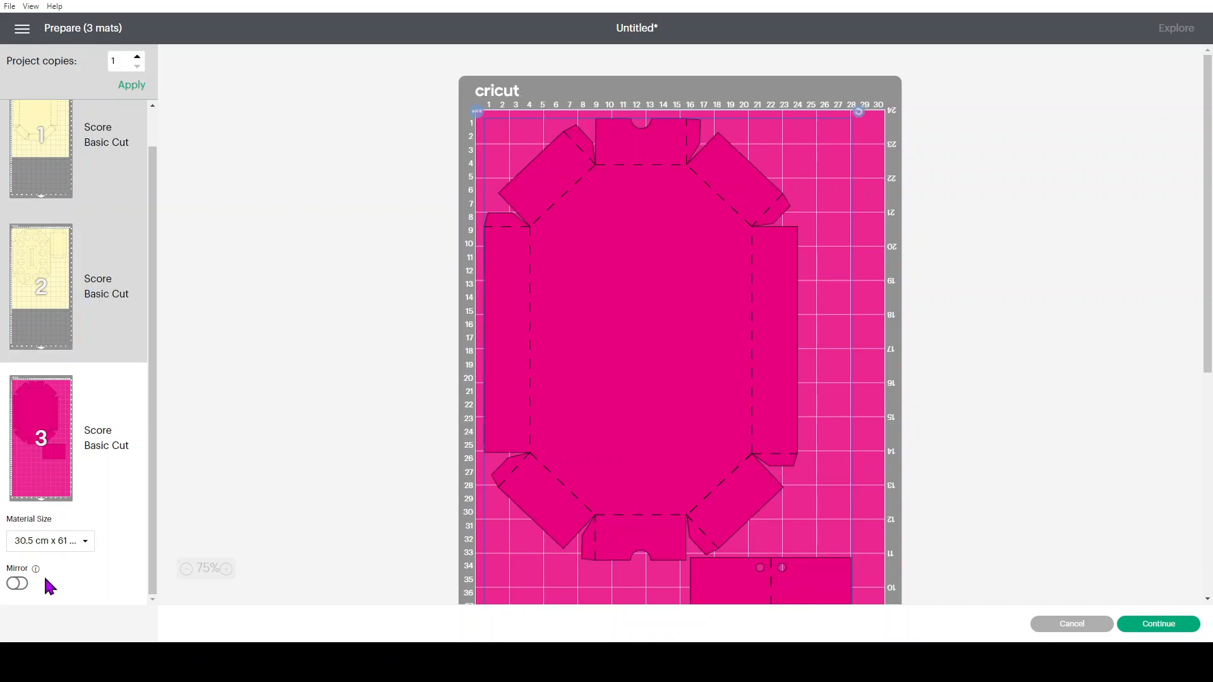
Check the material sizes offered for the third mat and examine the lower part of its layout
click(33, 542)
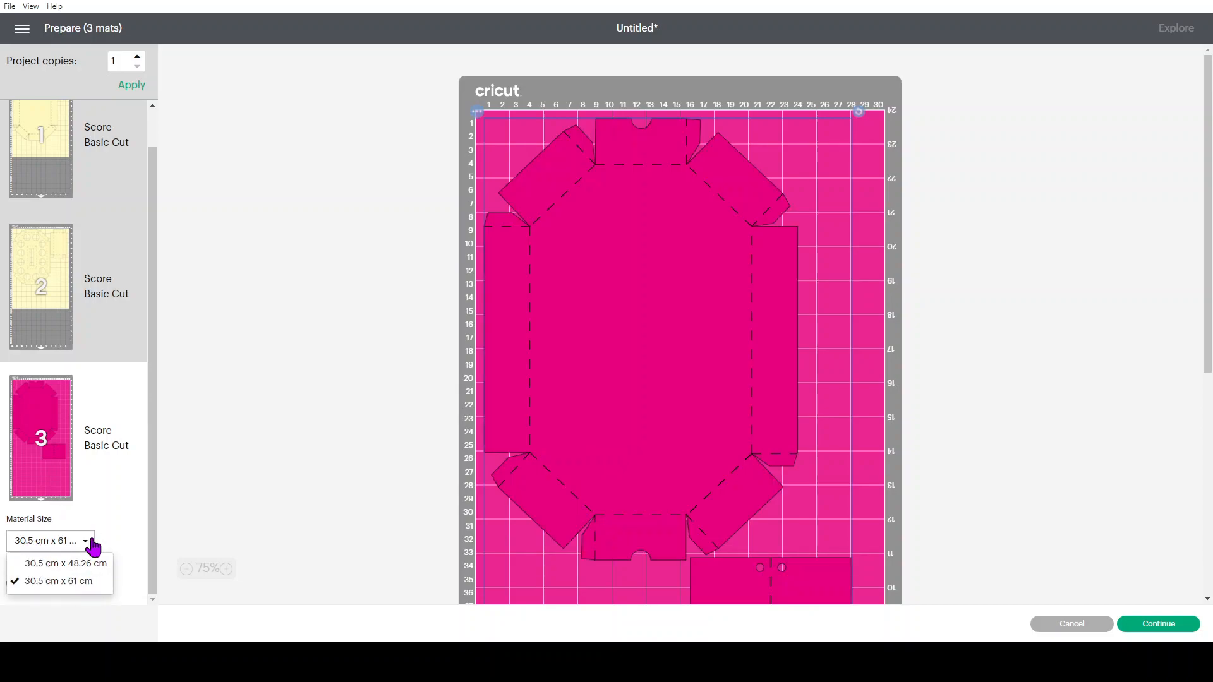
click(115, 479)
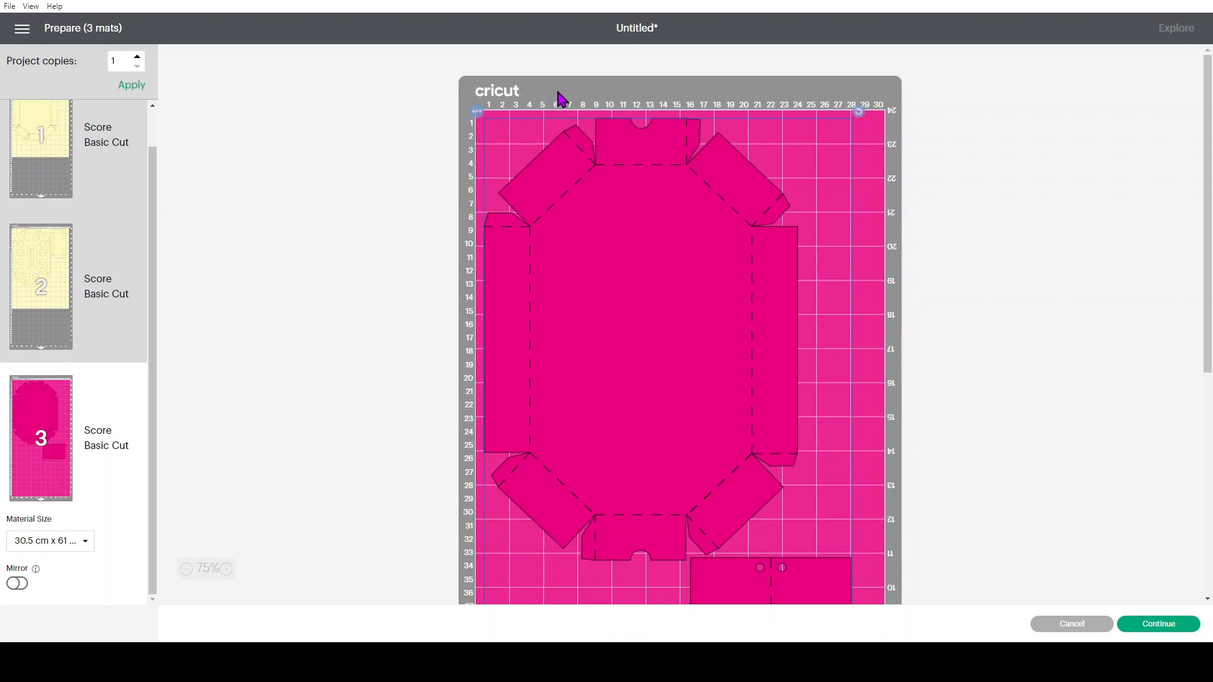
scroll(813, 442, down, 5)
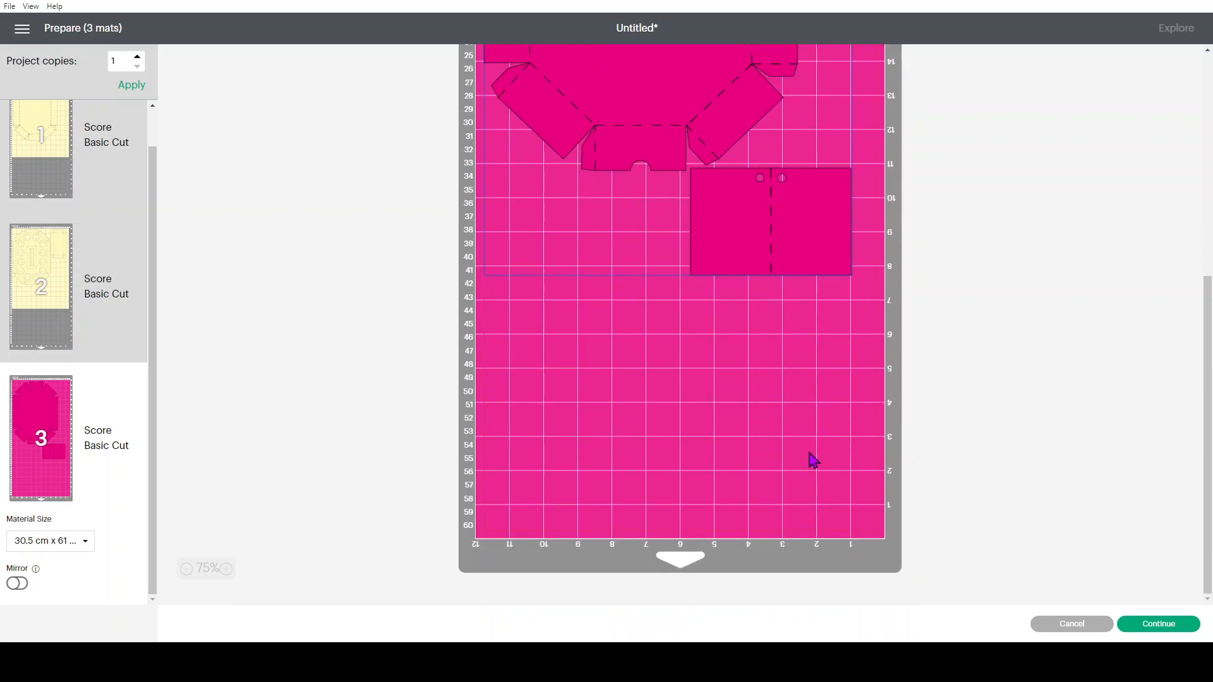